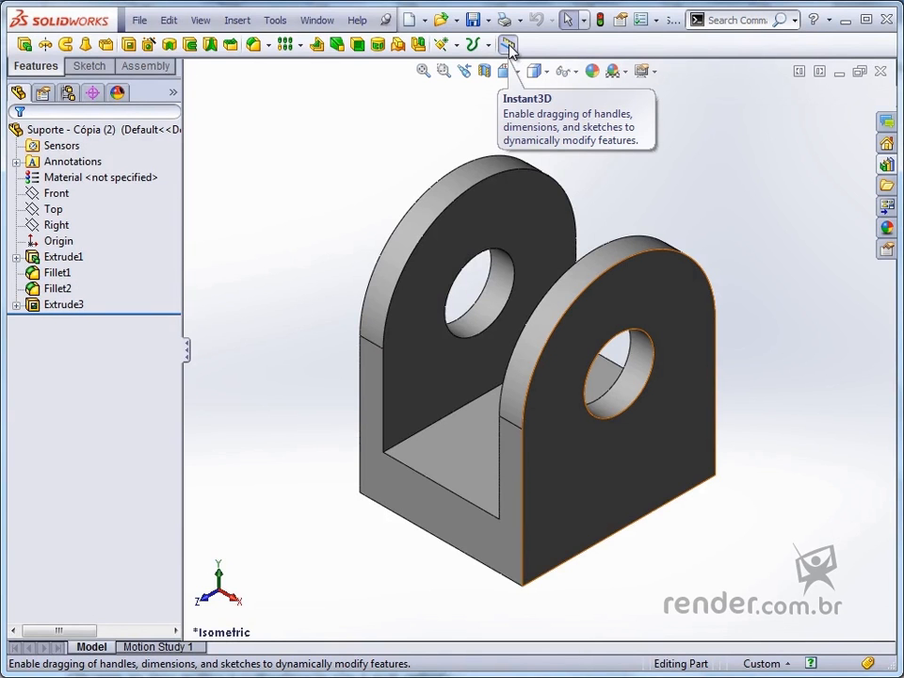
# Step: Turn off Instant3D and select the outer face and the inner face of the support's uprights
pyautogui.click(508, 45)
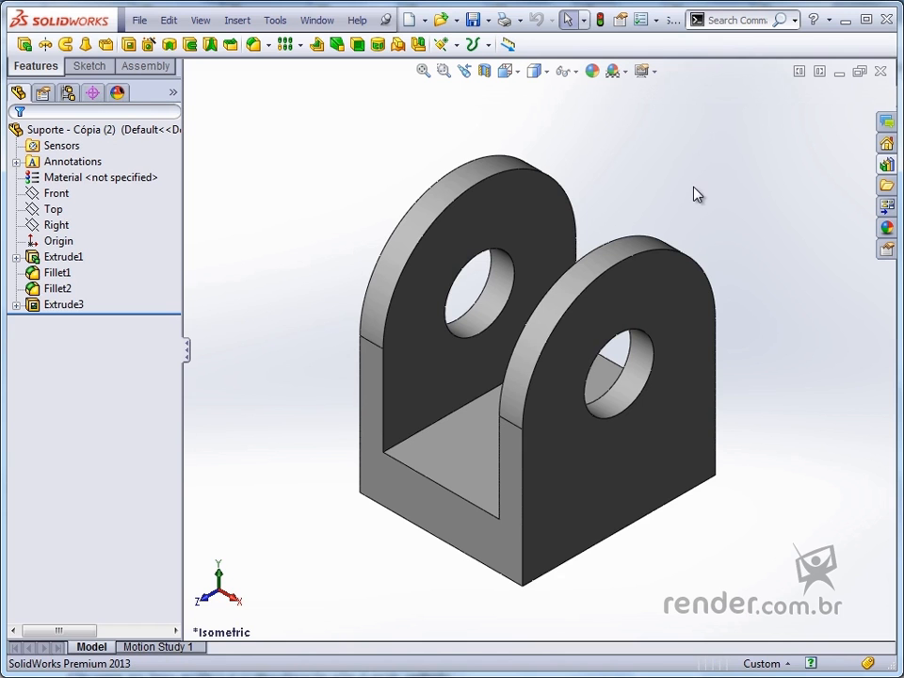
pyautogui.click(686, 294)
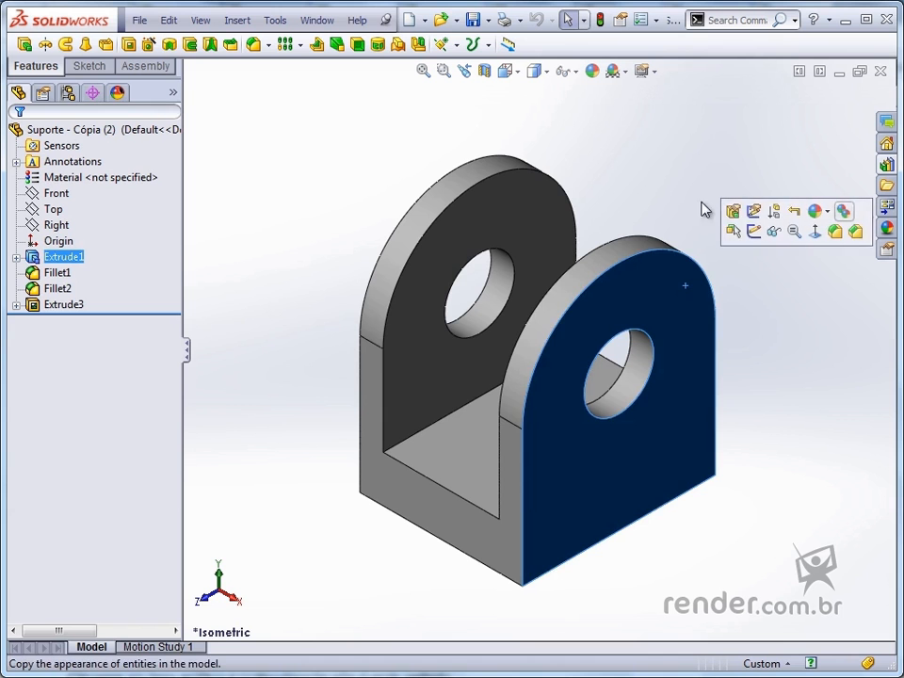
pyautogui.click(526, 209)
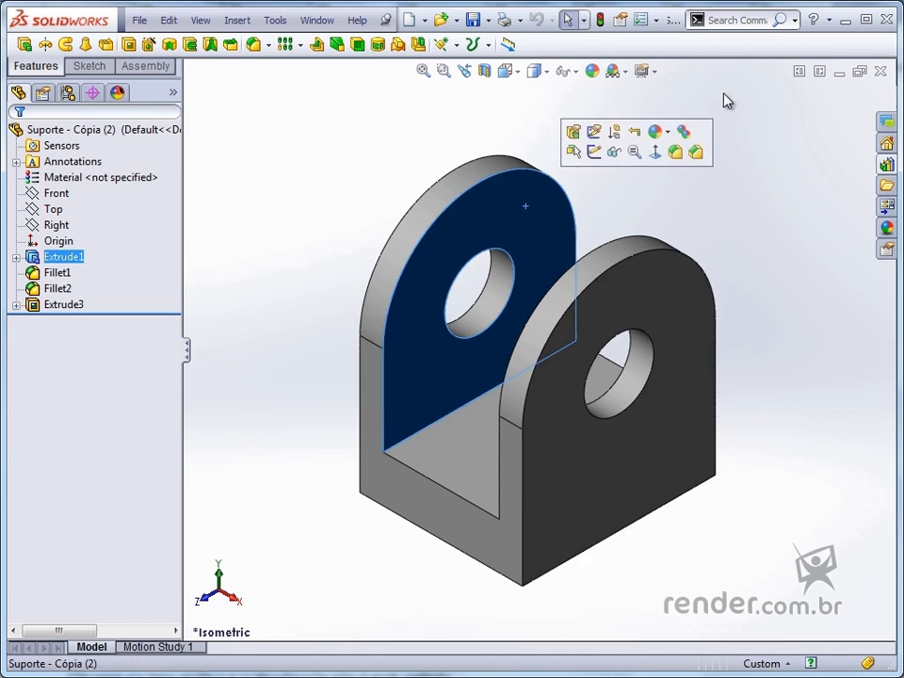
pyautogui.click(646, 216)
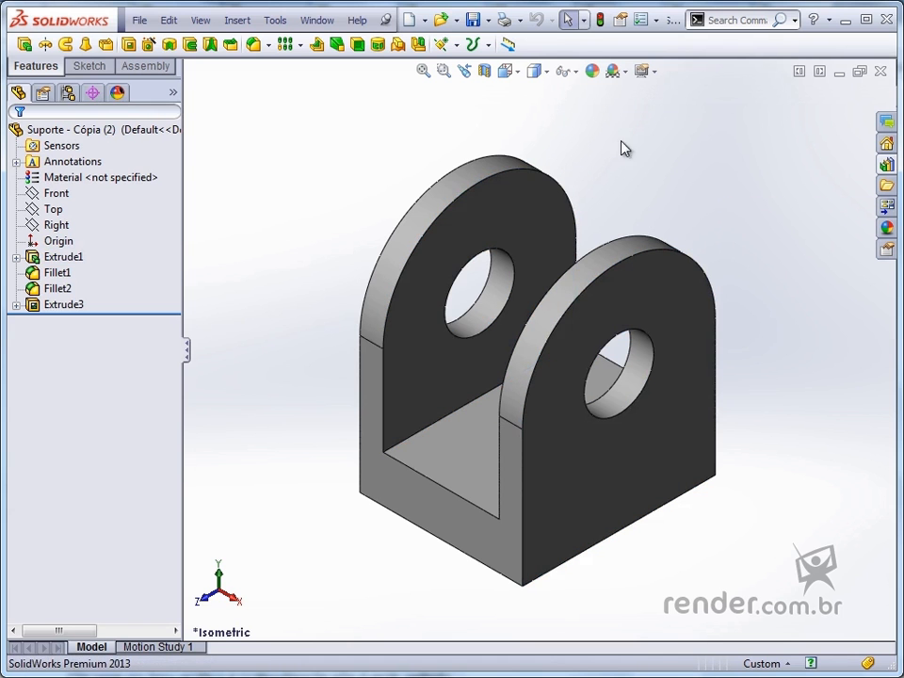
# Step: Enable Instant3D and, from the far upright's inner face, stretch the wall thickness dimension to about 13.05 mm
pyautogui.click(507, 44)
pyautogui.click(542, 221)
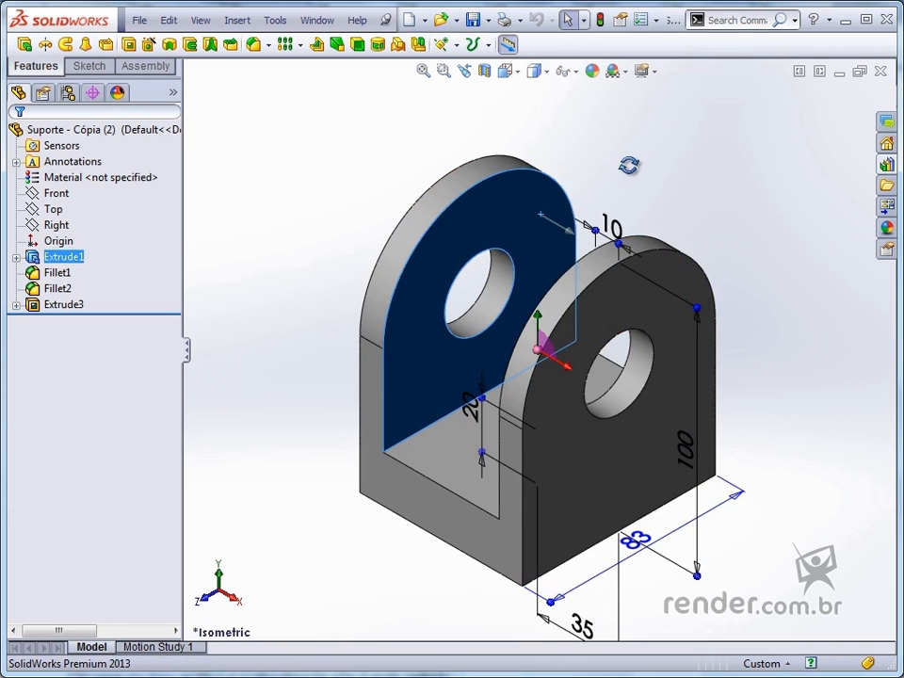
pyautogui.moveTo(628, 166); pyautogui.dragTo(692, 156, button='middle')
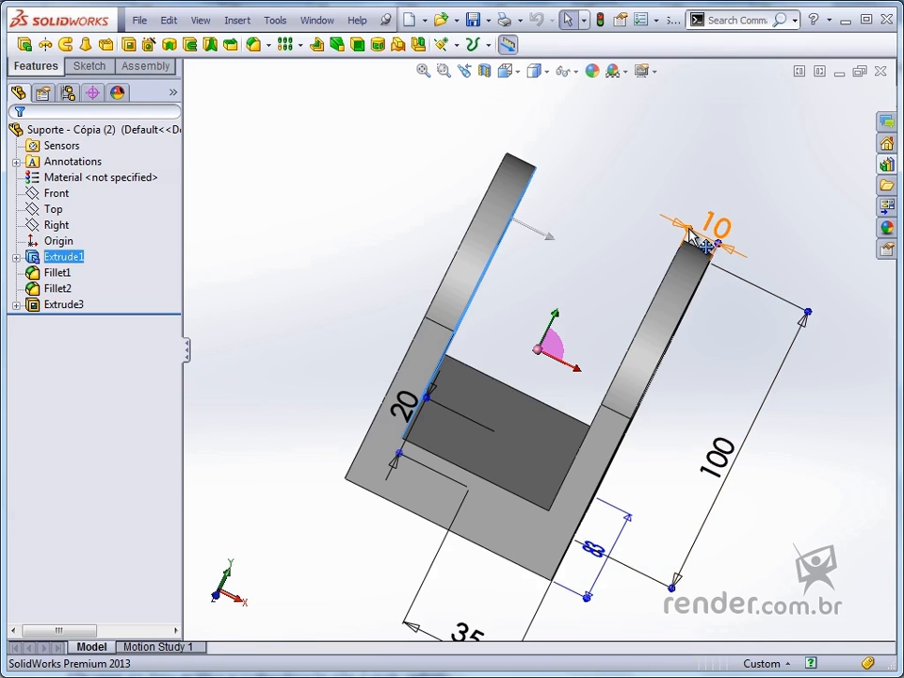
pyautogui.moveTo(692, 238); pyautogui.dragTo(682, 226)
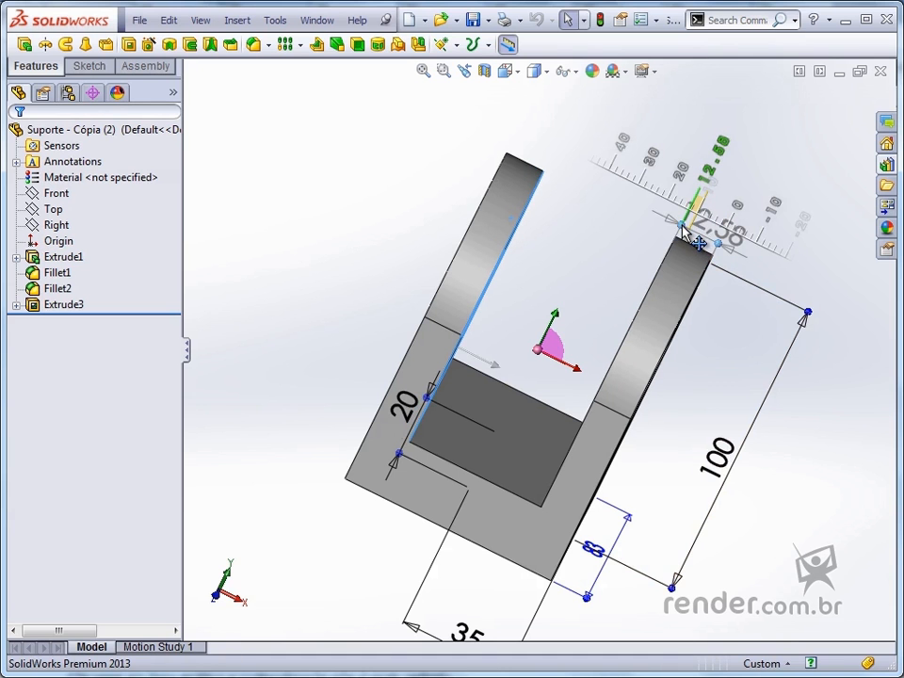
pyautogui.moveTo(679, 226); pyautogui.dragTo(697, 237)
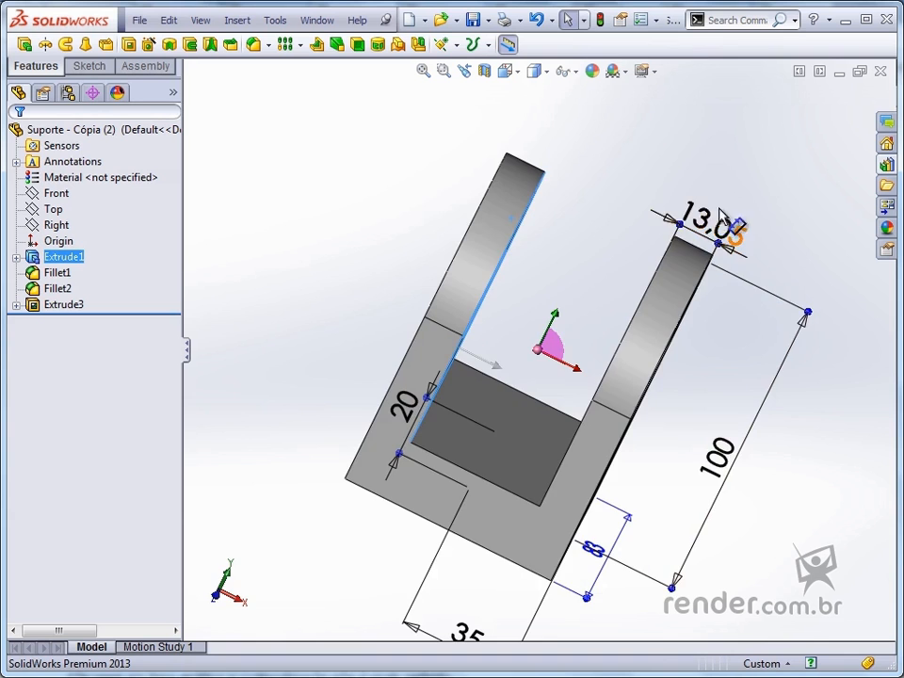
# Step: From the near upright's outer face, stretch the support's 35 mm half-width dimension to about 48.07 mm
pyautogui.moveTo(718, 210); pyautogui.dragTo(657, 301, button='middle')
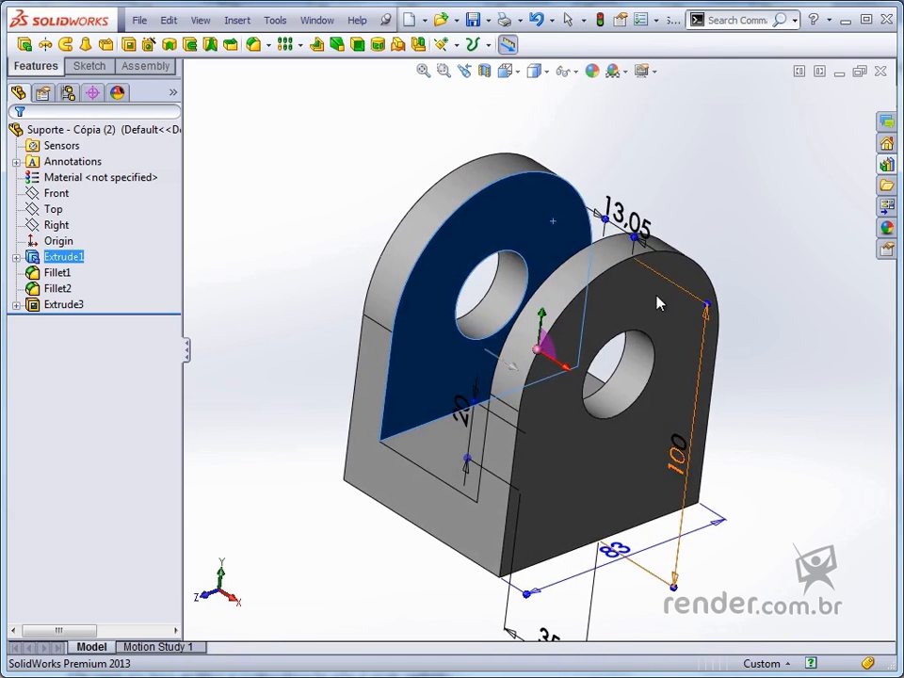
pyautogui.click(648, 302)
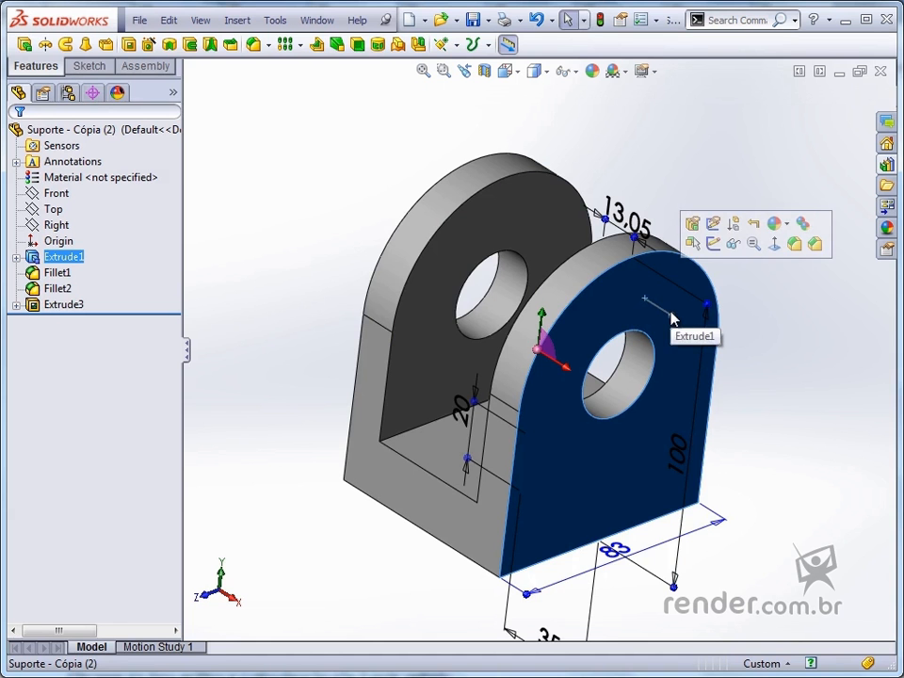
pyautogui.moveTo(599, 517); pyautogui.dragTo(721, 589, button='middle')
pyautogui.scroll(-3, 646, 590)
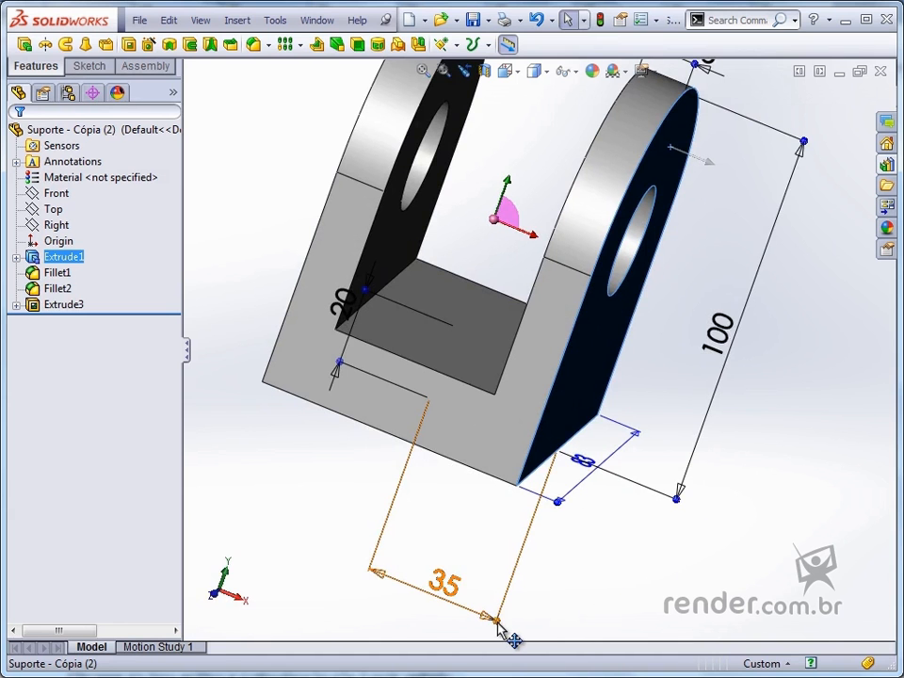
pyautogui.moveTo(498, 623); pyautogui.dragTo(545, 647)
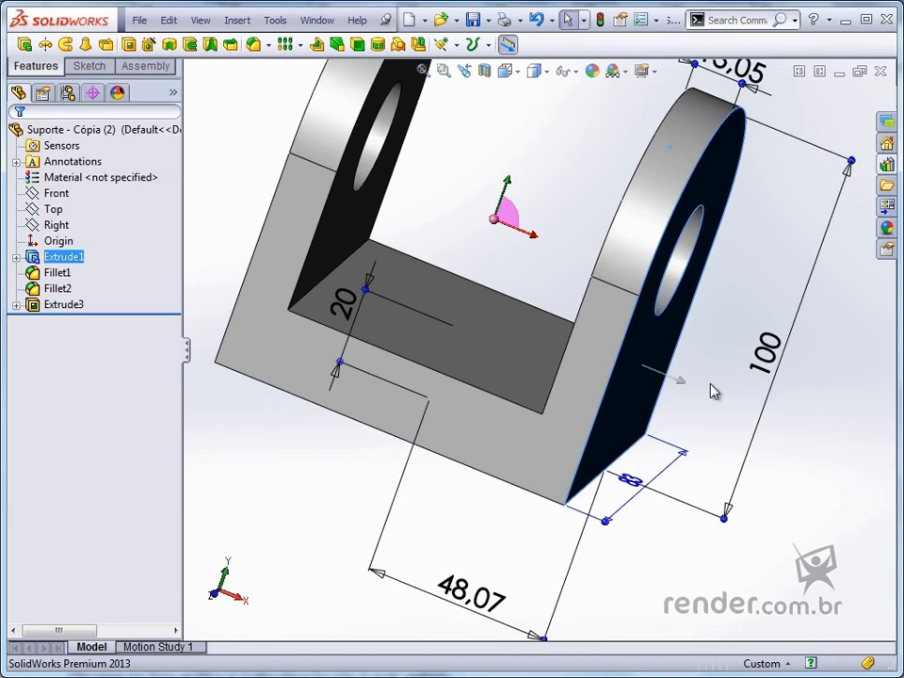
pyautogui.scroll(2, 666, 541)
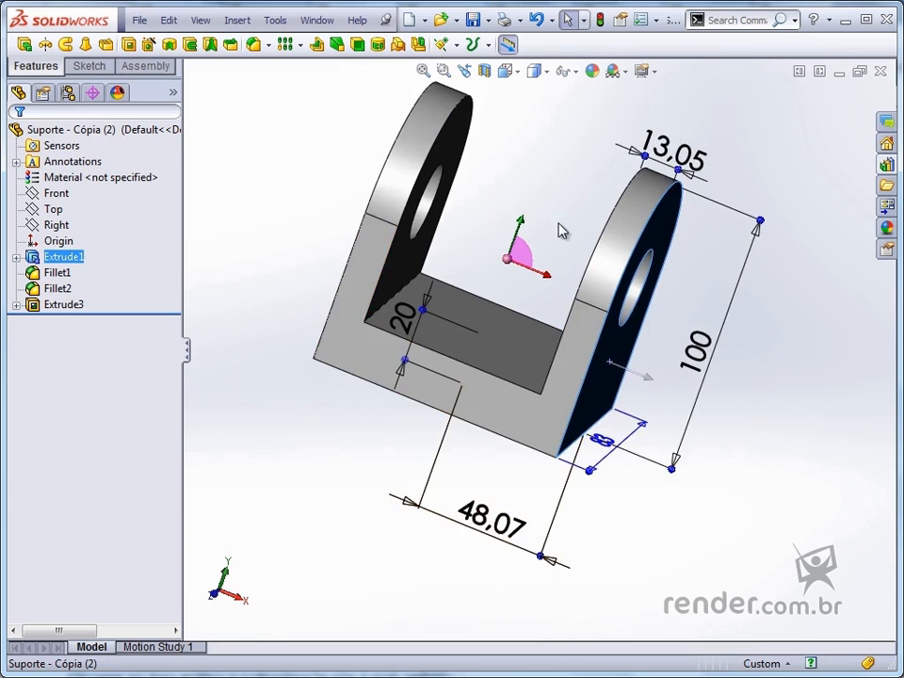
# Step: Move Extrude1 along its X and Y directions using the Instant3D triad, deleting its external relations
pyautogui.moveTo(563, 227)
pyautogui.mouseDown(button='middle')
pyautogui.moveTo(610, 138)
pyautogui.moveTo(615, 263)
pyautogui.moveTo(581, 309)
pyautogui.moveTo(563, 237)
pyautogui.mouseUp(button='middle')
pyautogui.scroll(-2, 563, 237)
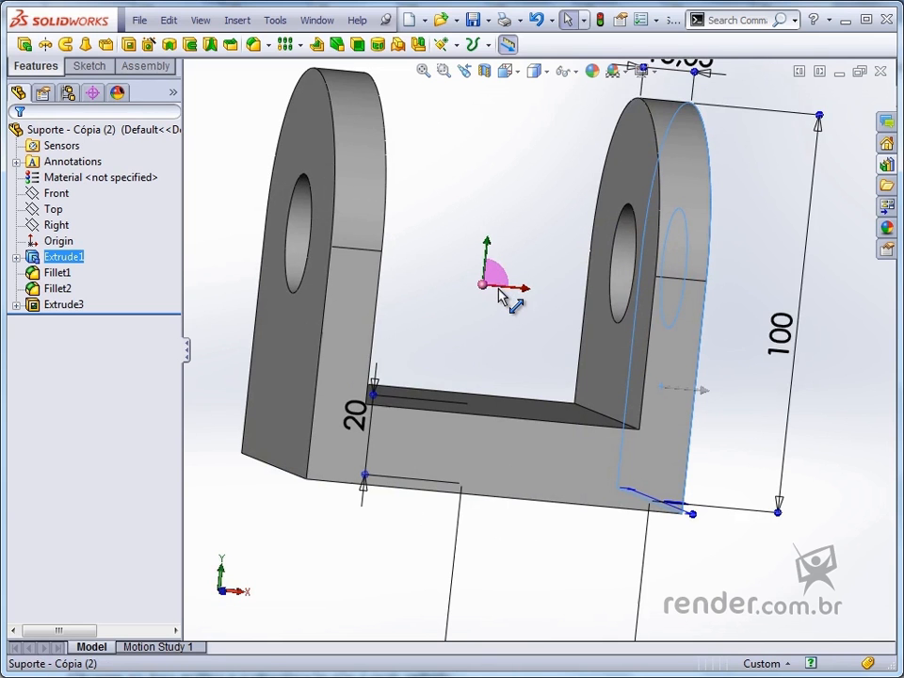
pyautogui.moveTo(499, 294); pyautogui.dragTo(584, 306)
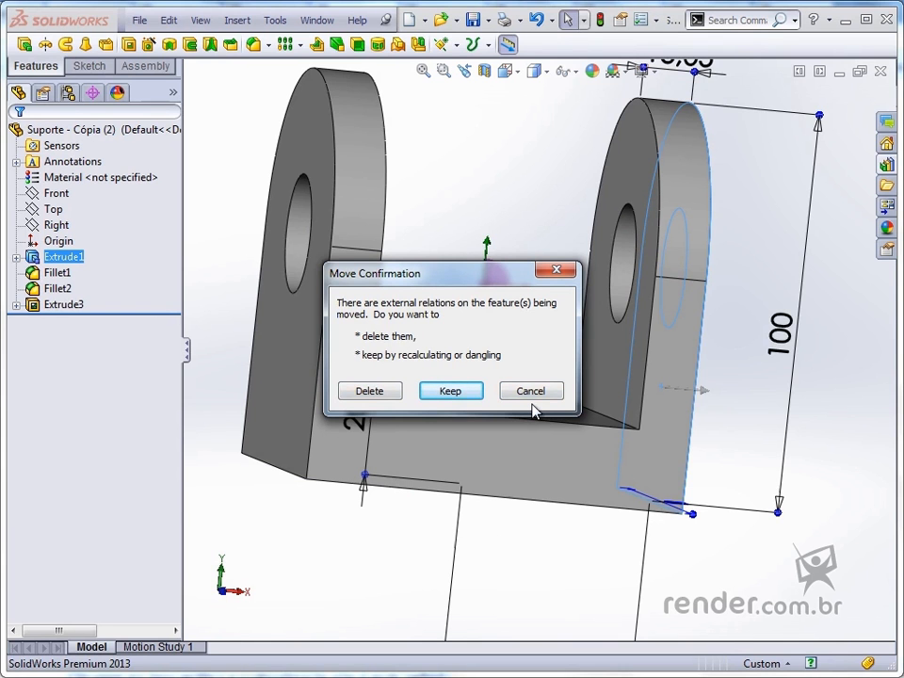
pyautogui.click(375, 392)
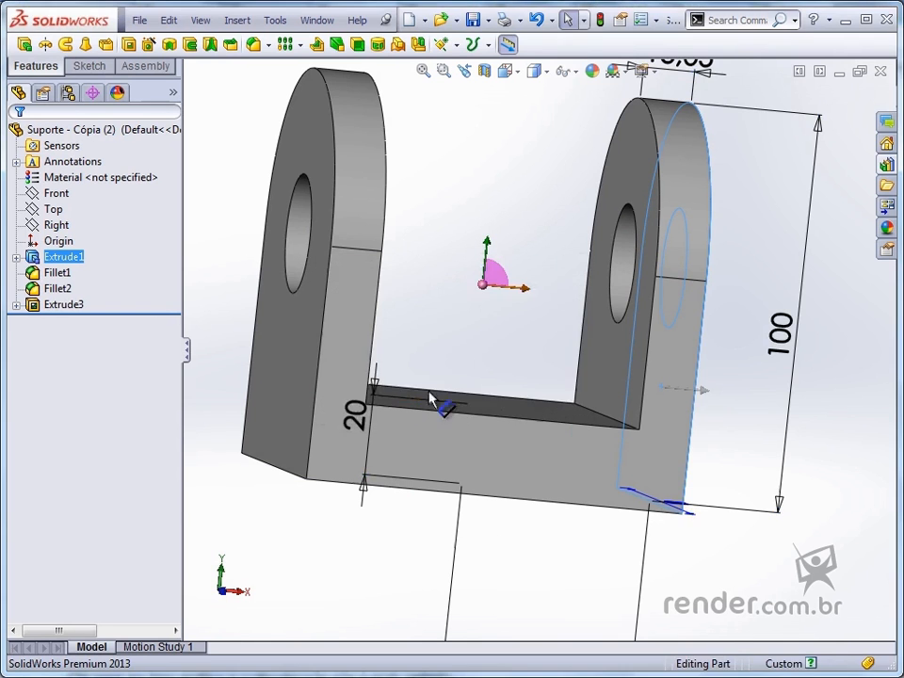
pyautogui.moveTo(520, 291); pyautogui.dragTo(751, 323)
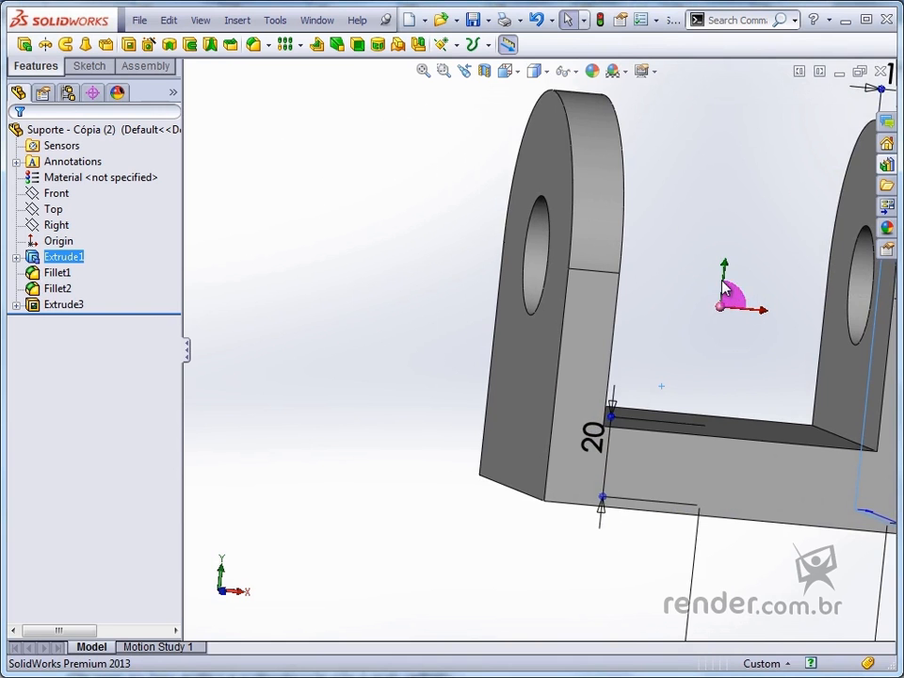
pyautogui.moveTo(731, 249); pyautogui.dragTo(744, 194)
# Step: Move the 30 mm hole sideways on the upright's outer face towards its edge, deleting its external relations
pyautogui.moveTo(710, 268); pyautogui.dragTo(546, 287, button='middle')
pyautogui.scroll(2, 556, 283)
pyautogui.scroll(-2, 627, 293)
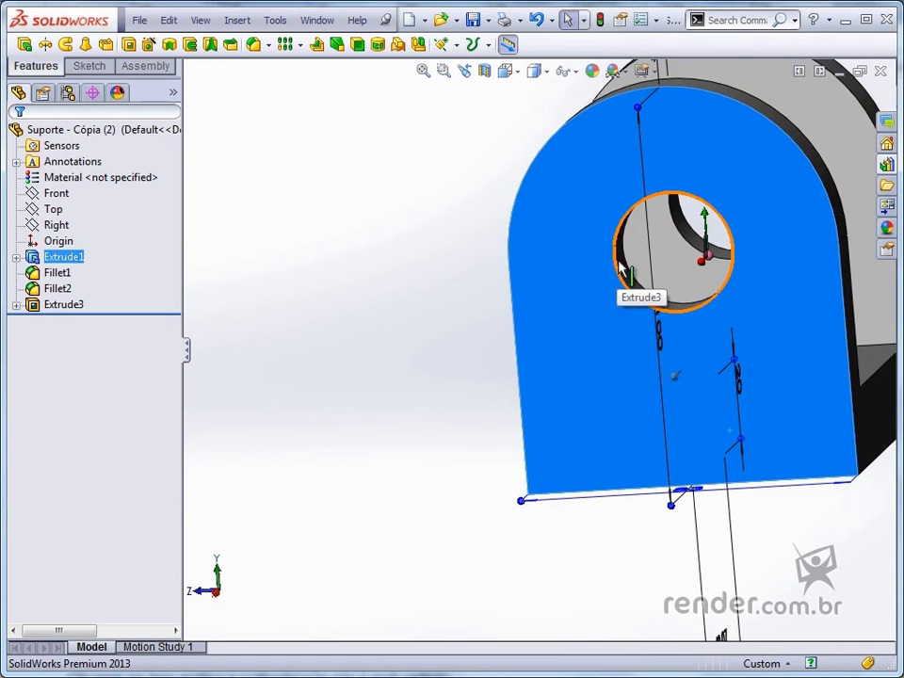
pyautogui.click(621, 272)
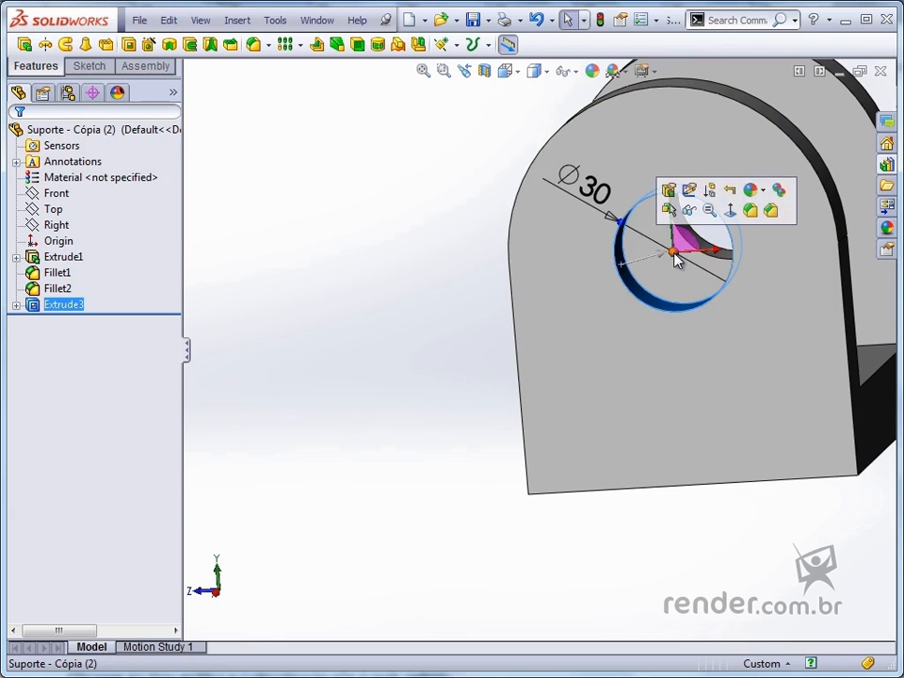
pyautogui.moveTo(675, 259); pyautogui.dragTo(595, 269)
pyautogui.click(369, 389)
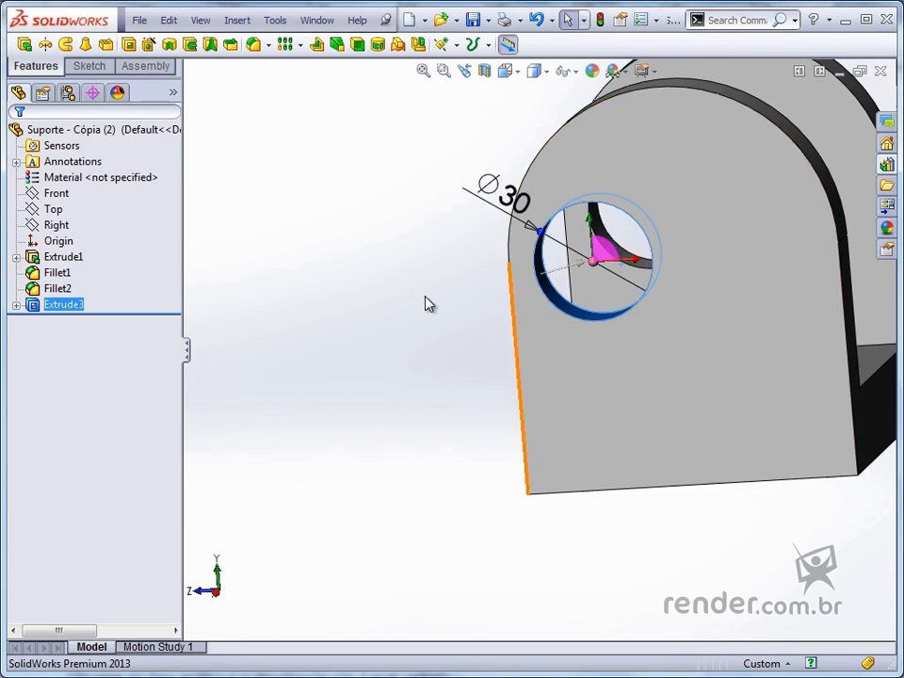
# Step: Relocate the 30 mm hole from the upright onto the floor of the support
pyautogui.moveTo(426, 297); pyautogui.dragTo(490, 316, button='middle')
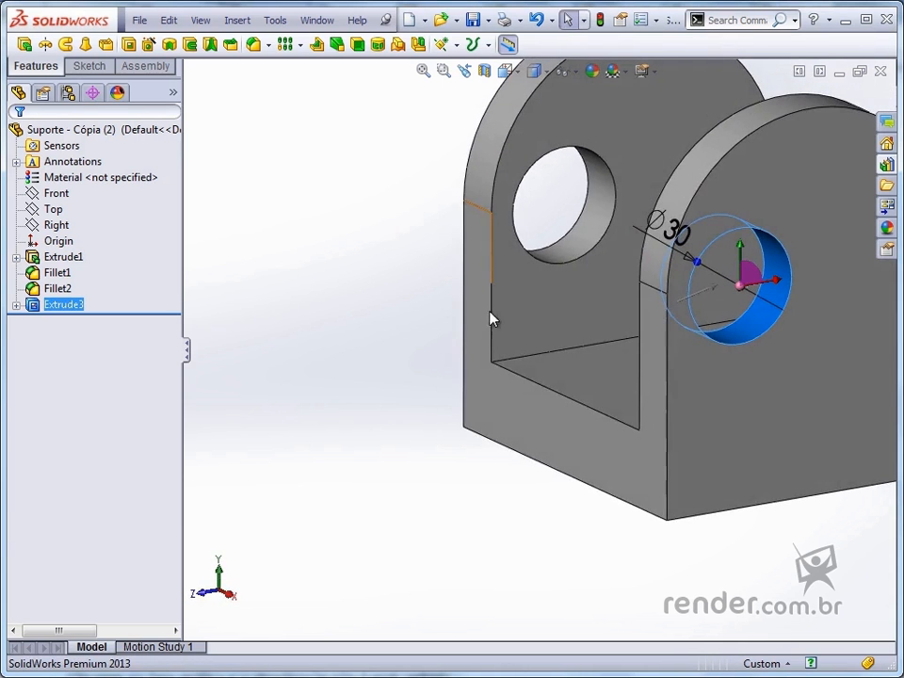
pyautogui.moveTo(740, 286); pyautogui.dragTo(601, 379)
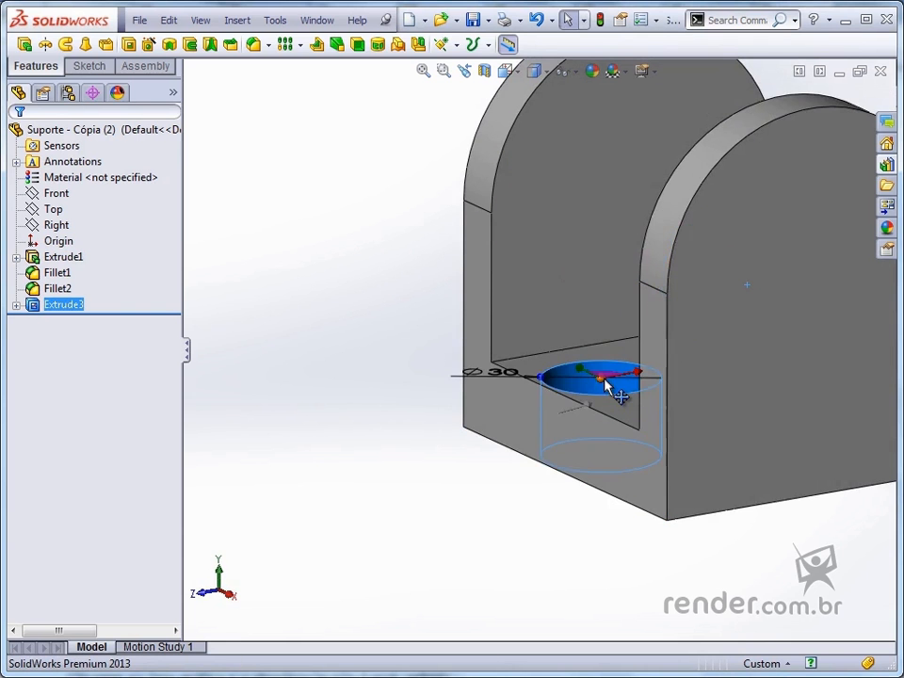
pyautogui.moveTo(607, 383); pyautogui.dragTo(353, 353, button='middle')
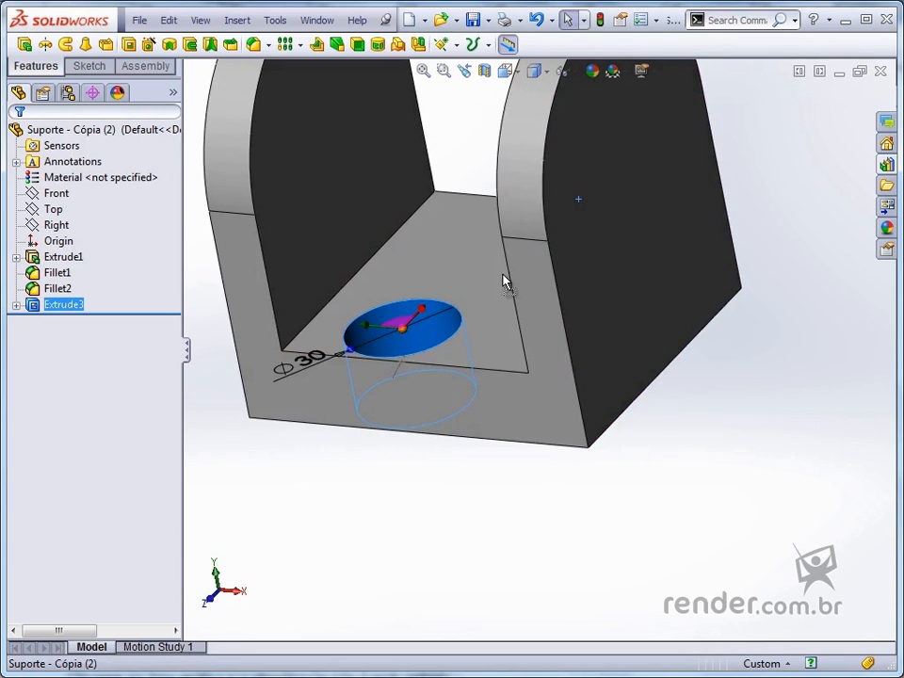
# Step: Place the 30 mm hole on the near upright's outer face and show the part in isometric view
pyautogui.moveTo(604, 180); pyautogui.dragTo(655, 148)
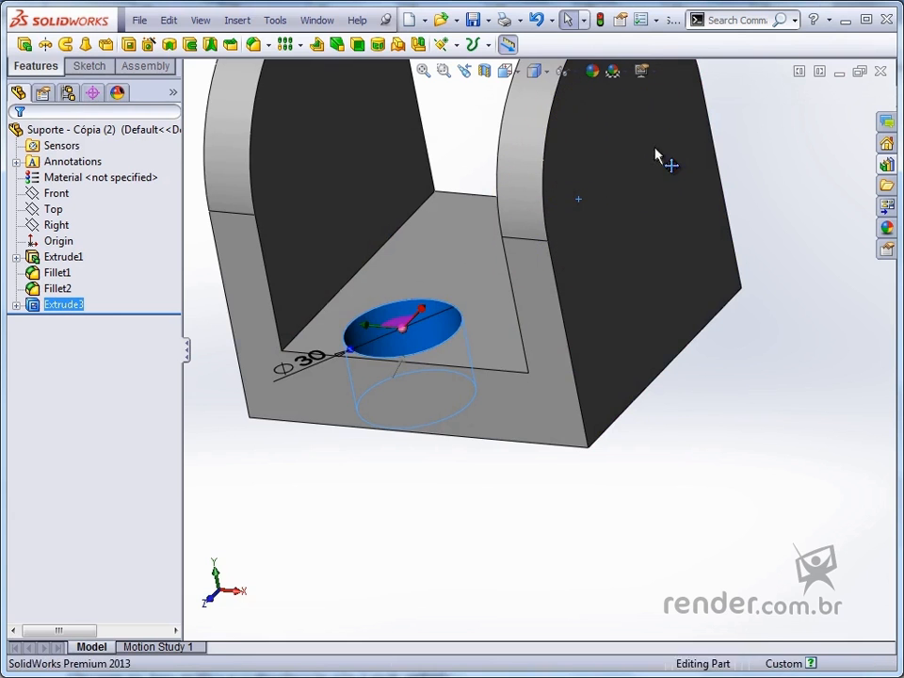
pyautogui.hotkey('ctrl', '7')
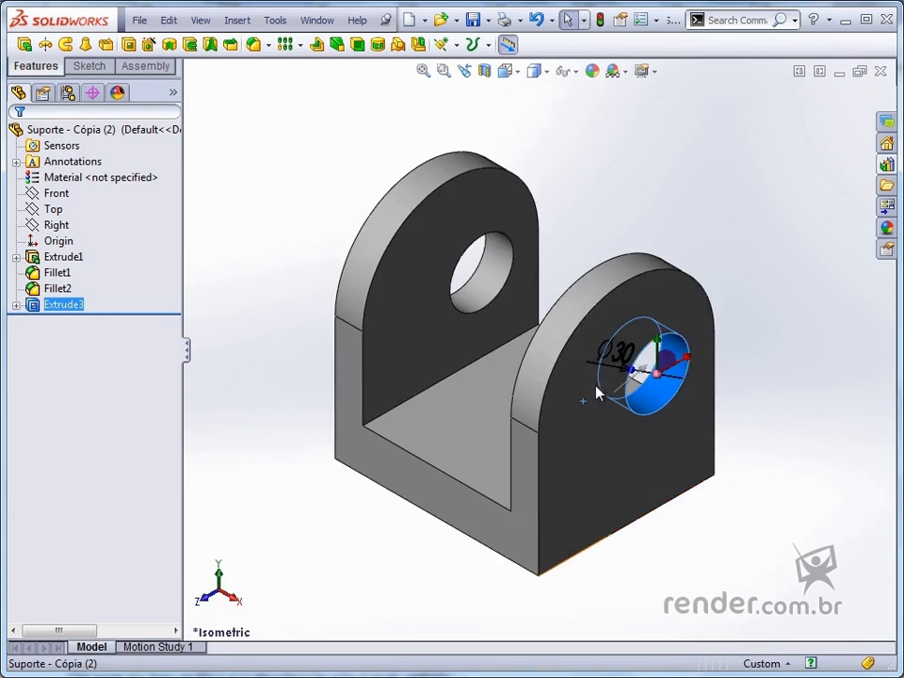
pyautogui.click(588, 215)
# Step: Switch to the part Sketch - Cópia (2) and stretch the rectangle's long dimension in Sketch1 to about 359.55 mm
pyautogui.click(310, 20)
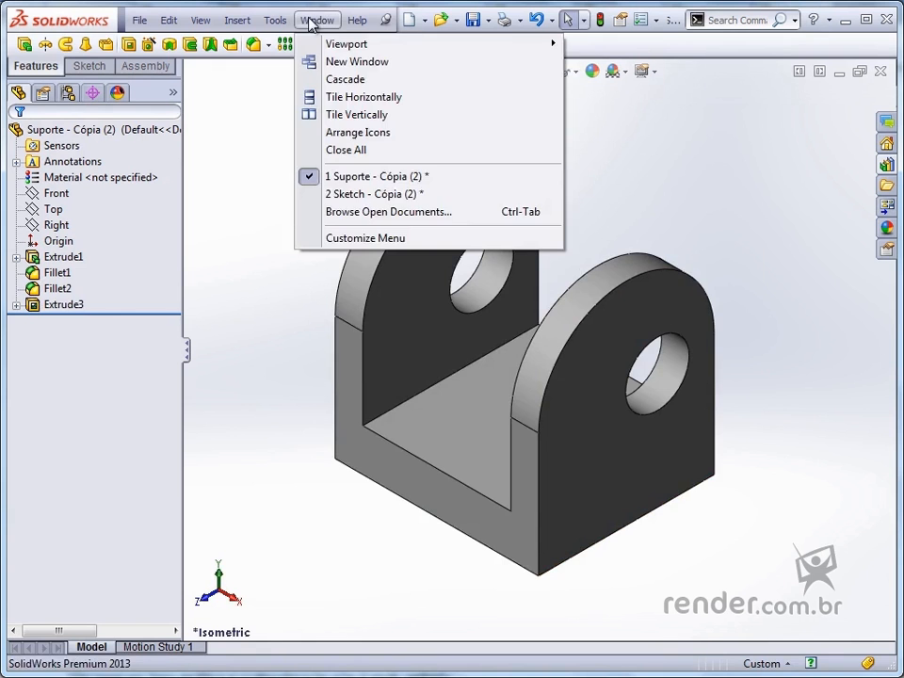
pyautogui.click(345, 195)
pyautogui.doubleClick(345, 195)
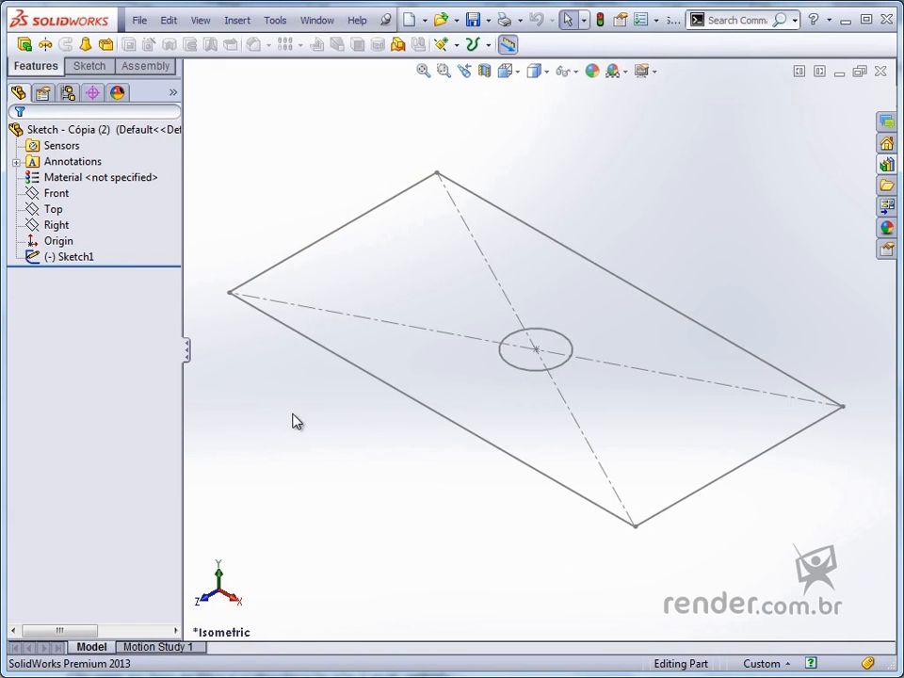
pyautogui.click(90, 258)
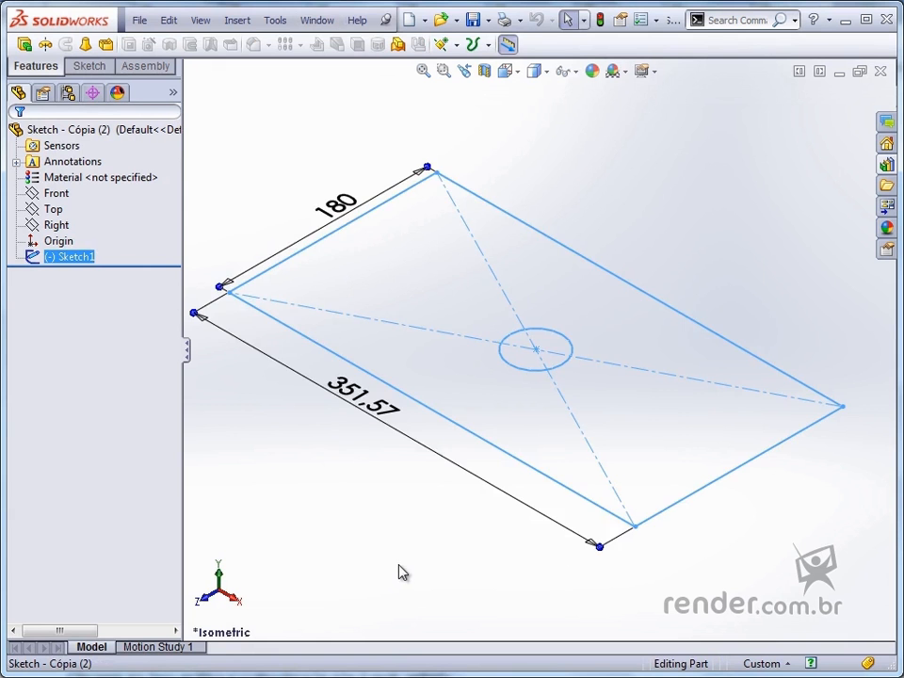
pyautogui.scroll(1, 398, 565)
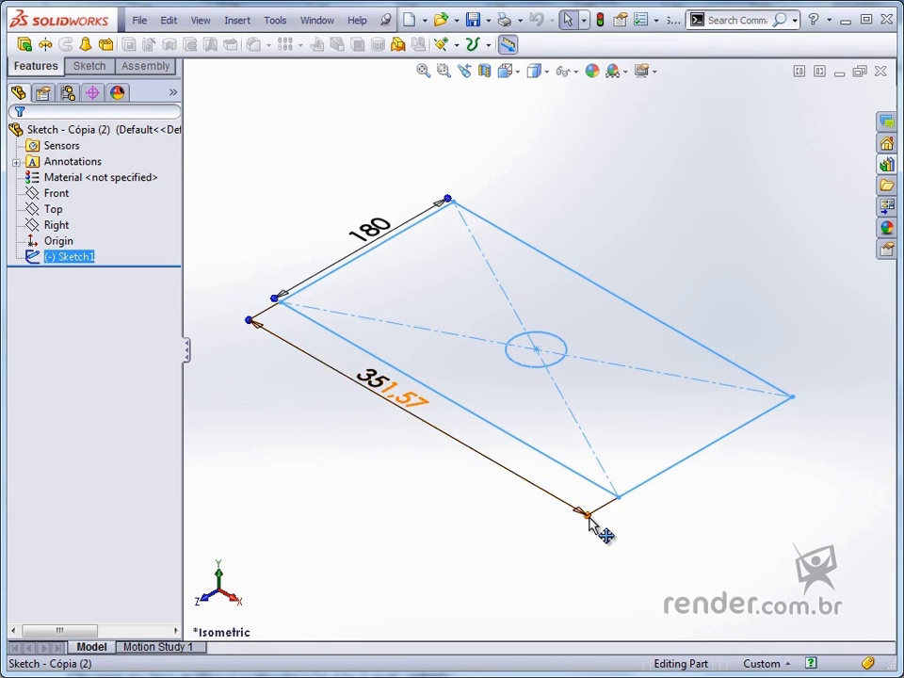
pyautogui.moveTo(588, 517)
pyautogui.mouseDown()
pyautogui.moveTo(675, 570)
pyautogui.moveTo(643, 559)
pyautogui.moveTo(597, 521)
pyautogui.moveTo(610, 525)
pyautogui.mouseUp()
# Step: Extrude the Sketch1 rectangle with its central circle symmetrically to both sides by means of Instant3D
pyautogui.click(556, 347)
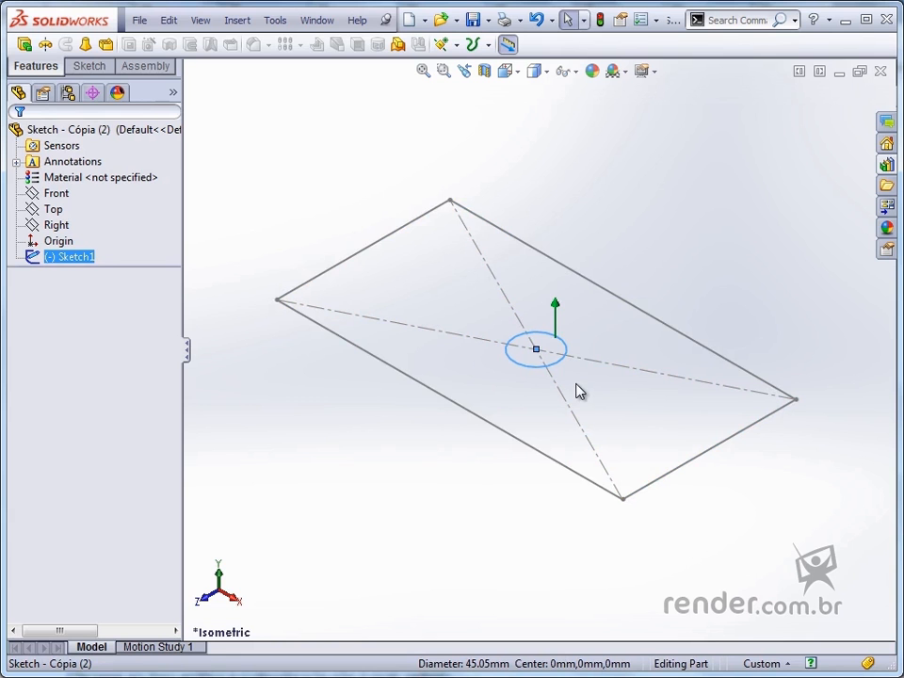
pyautogui.click(499, 435)
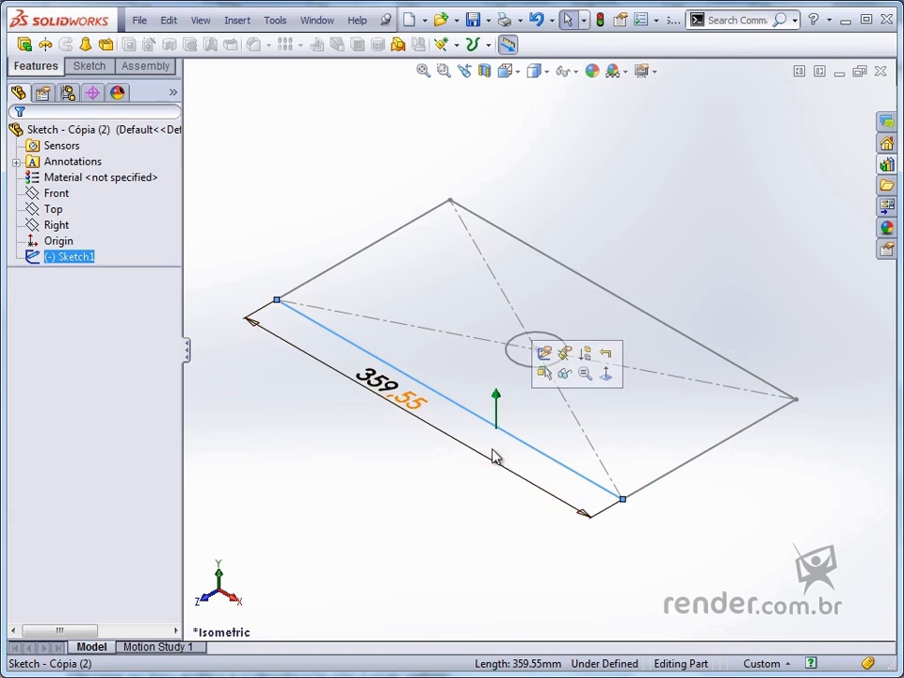
pyautogui.press('Escape')
pyautogui.moveTo(500, 405)
pyautogui.mouseDown()
pyautogui.moveTo(506, 325)
pyautogui.moveTo(507, 410)
pyautogui.moveTo(517, 376)
pyautogui.moveTo(509, 320)
pyautogui.moveTo(501, 370)
pyautogui.mouseUp()
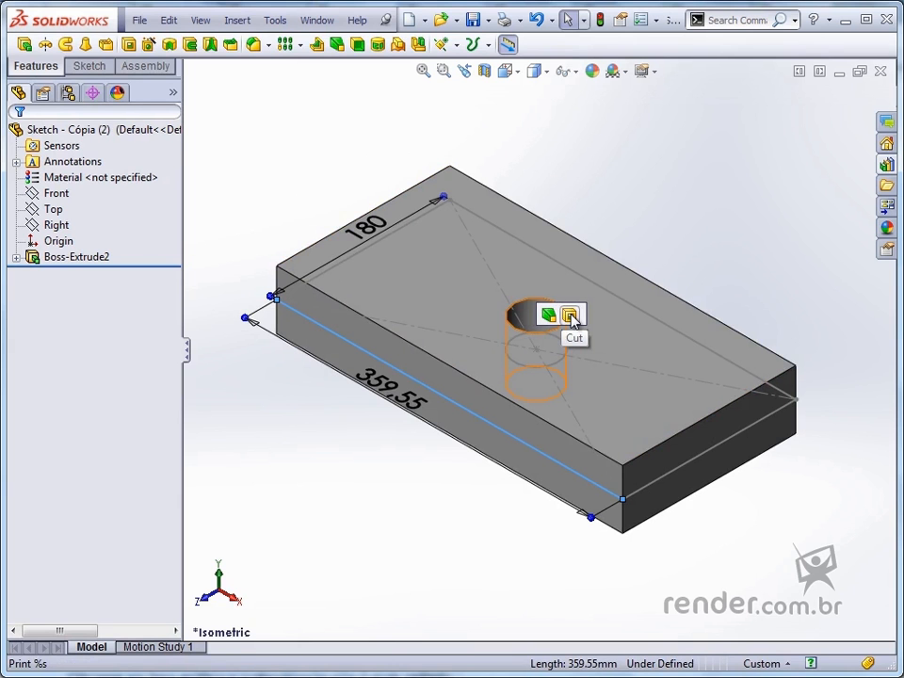
# Step: Try to convert the extruded block into a cut, and undo back to the bare sketch
pyautogui.click(572, 315)
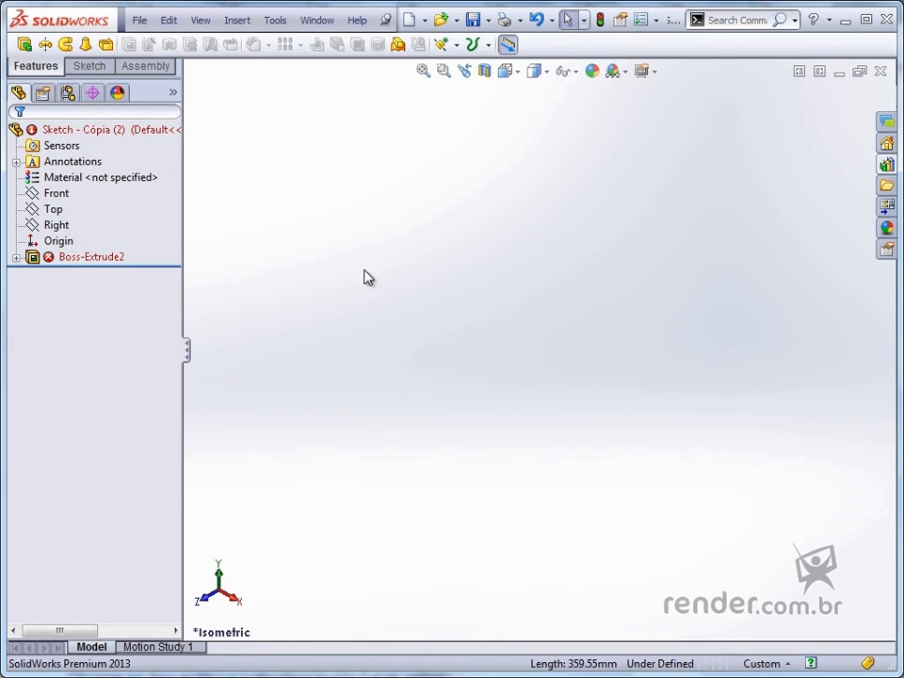
pyautogui.hotkey('ctrl', 'z')
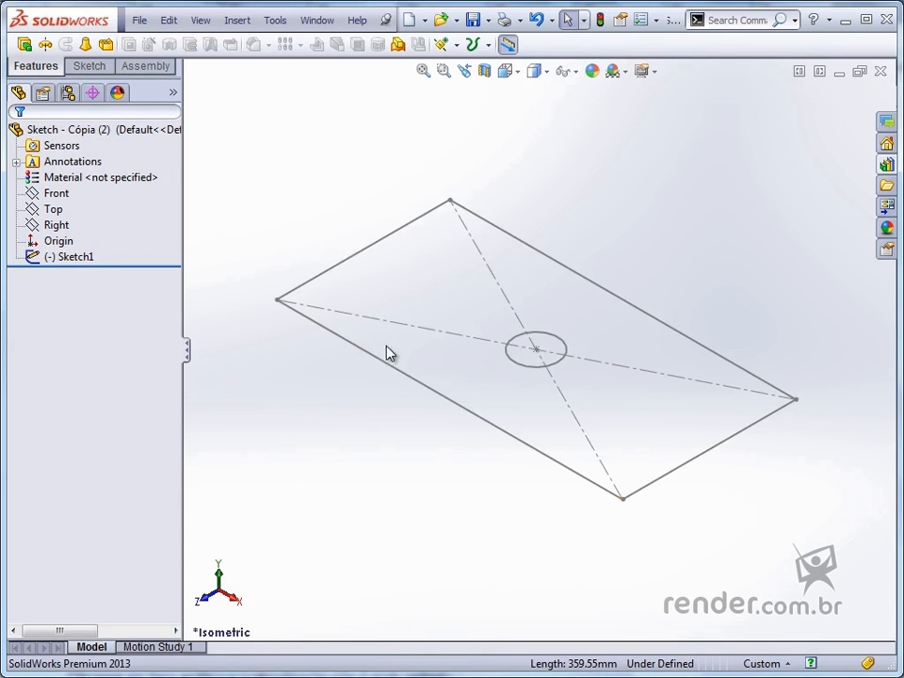
# Step: Extrude the Sketch1 rectangle with its central circle upward by about 63.36 mm using Instant3D
pyautogui.click(398, 377)
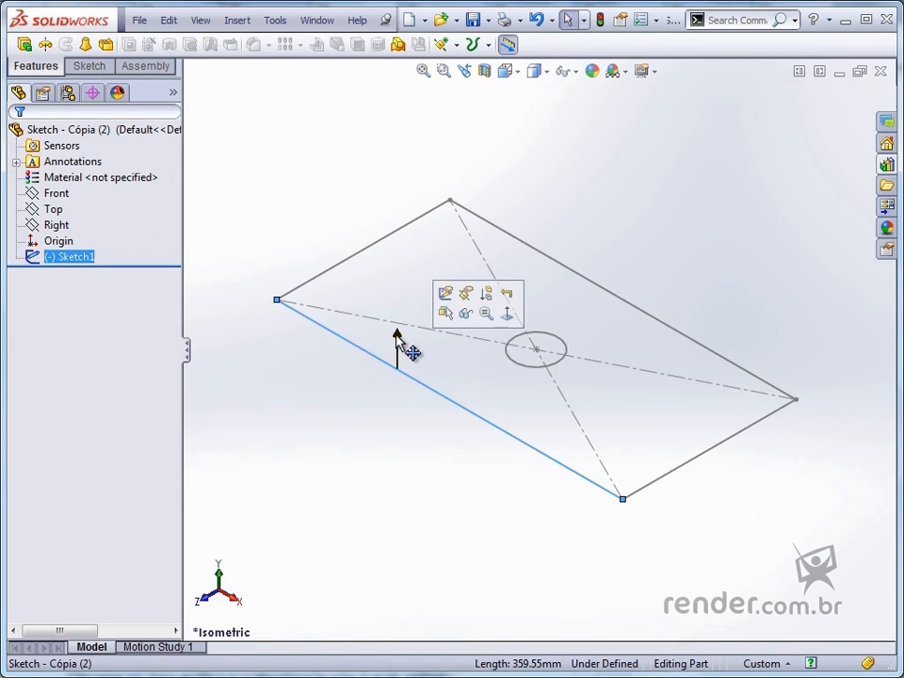
pyautogui.moveTo(402, 340); pyautogui.dragTo(406, 274)
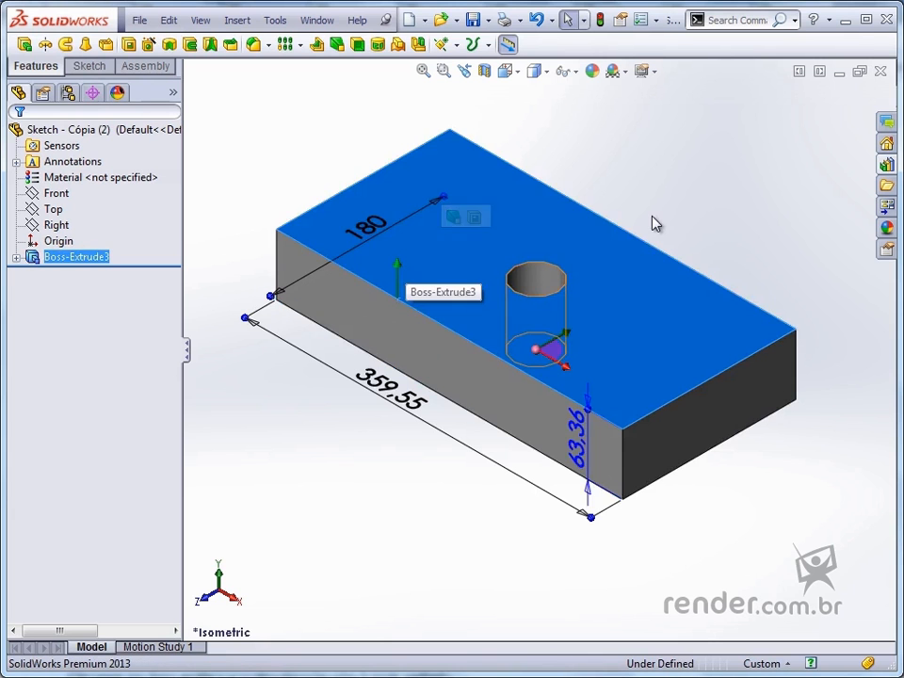
pyautogui.press('Escape')
# Step: Enlarge the block's central through hole to roughly twice its diameter with Instant3D
pyautogui.click(528, 288)
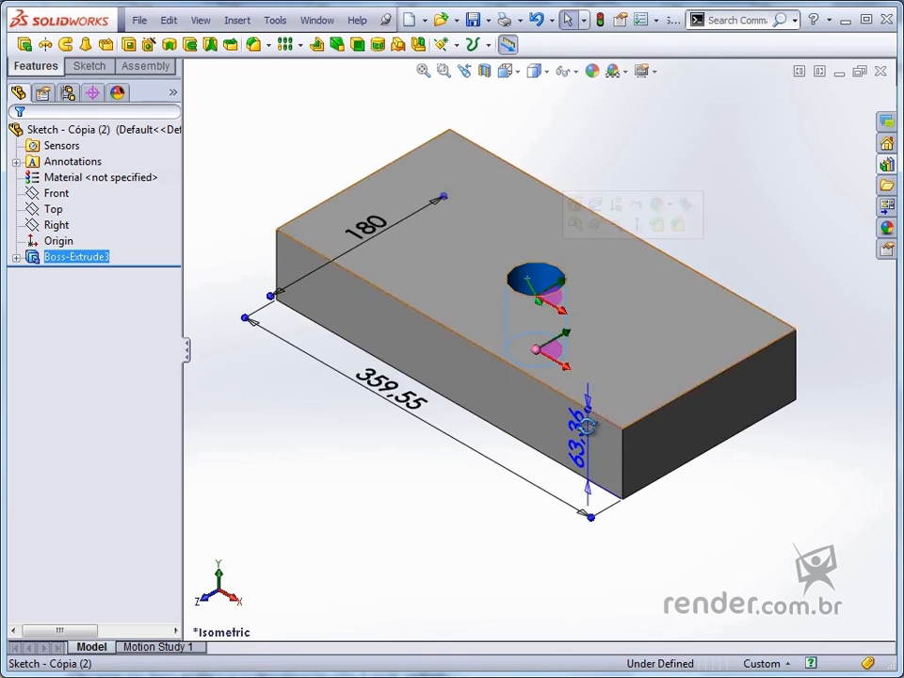
pyautogui.moveTo(589, 349); pyautogui.dragTo(570, 357, button='middle')
pyautogui.scroll(-2, 541, 328)
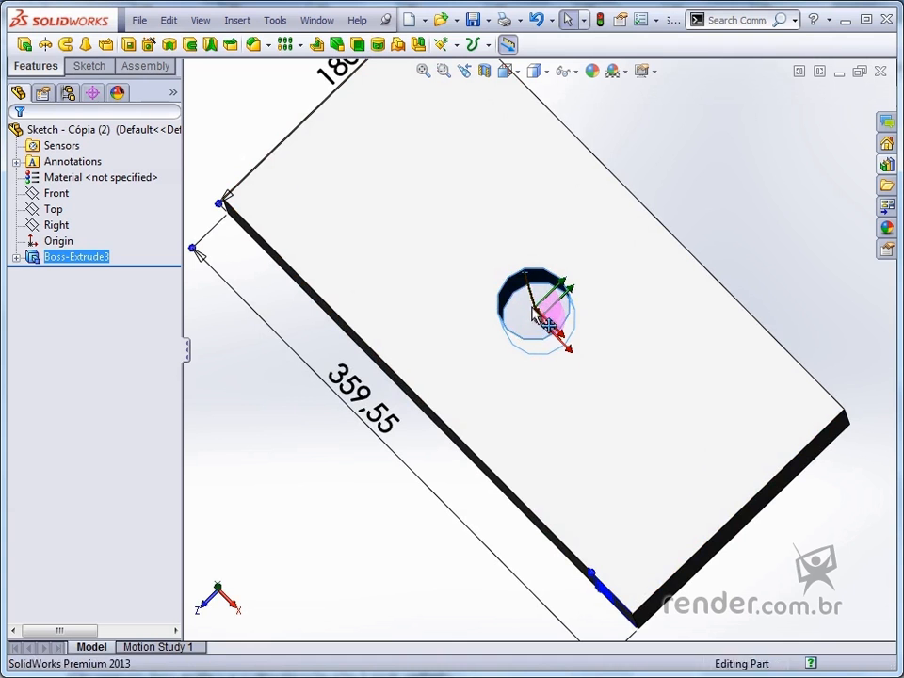
pyautogui.moveTo(537, 314); pyautogui.dragTo(514, 275)
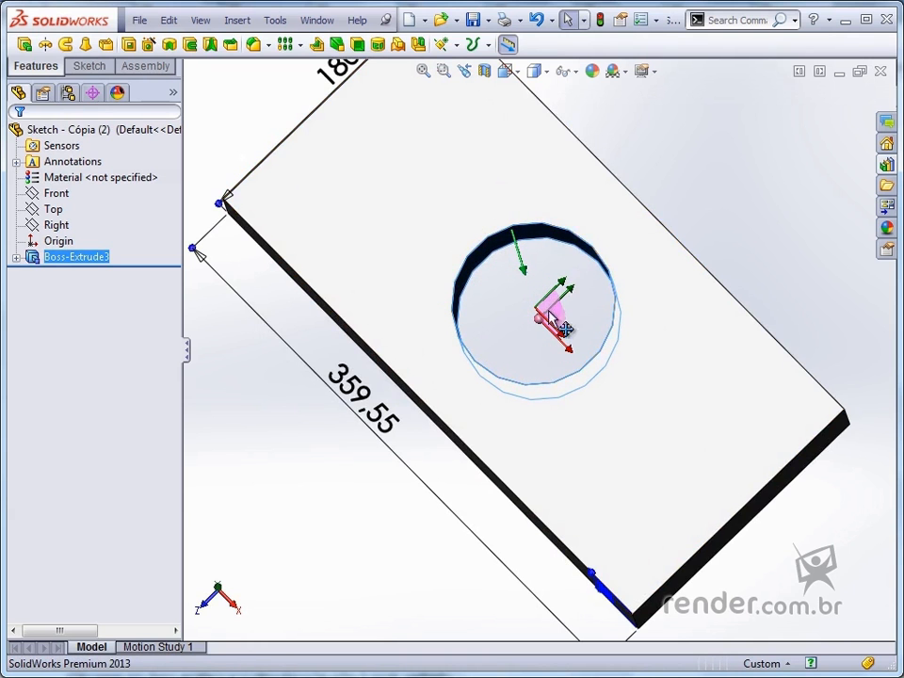
# Step: Stretch the central hole's wall outward along the Instant3D ruler and bring it back to the 0 mark
pyautogui.scroll(-3, 521, 236)
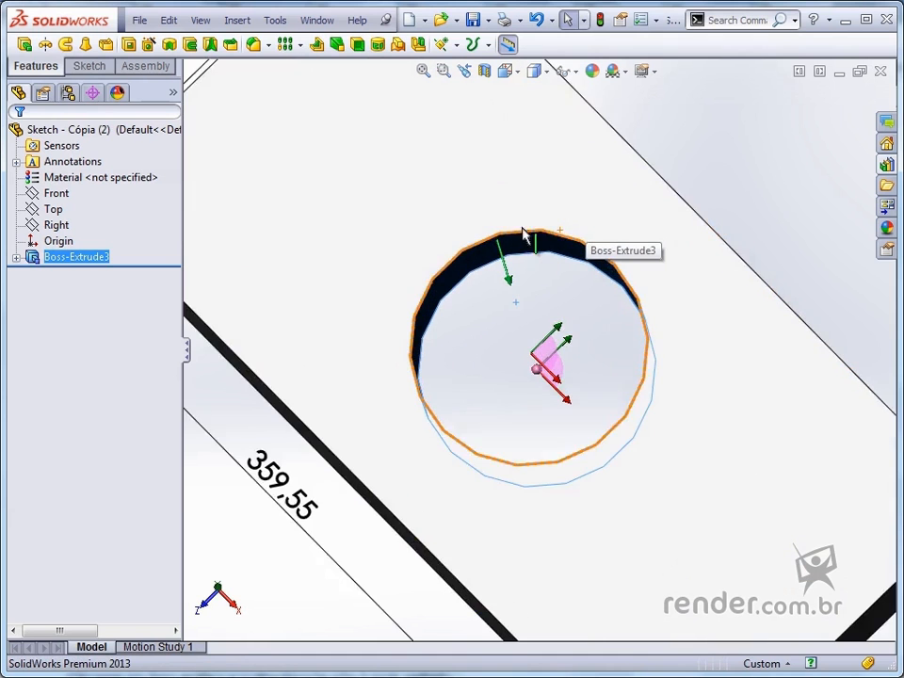
pyautogui.scroll(-2, 506, 273)
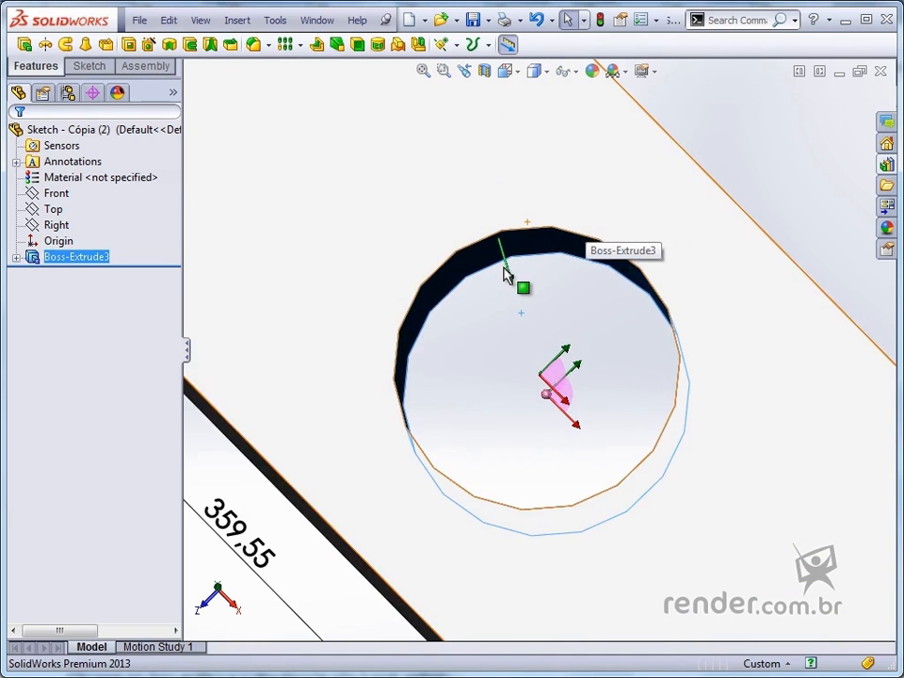
pyautogui.moveTo(509, 279); pyautogui.dragTo(490, 275)
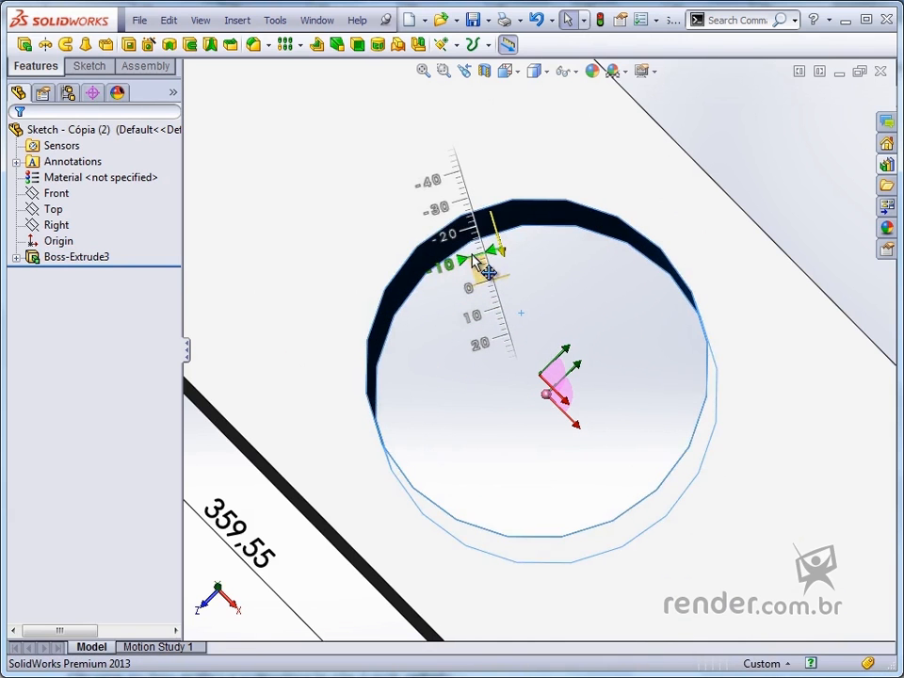
pyautogui.moveTo(471, 234); pyautogui.dragTo(476, 291)
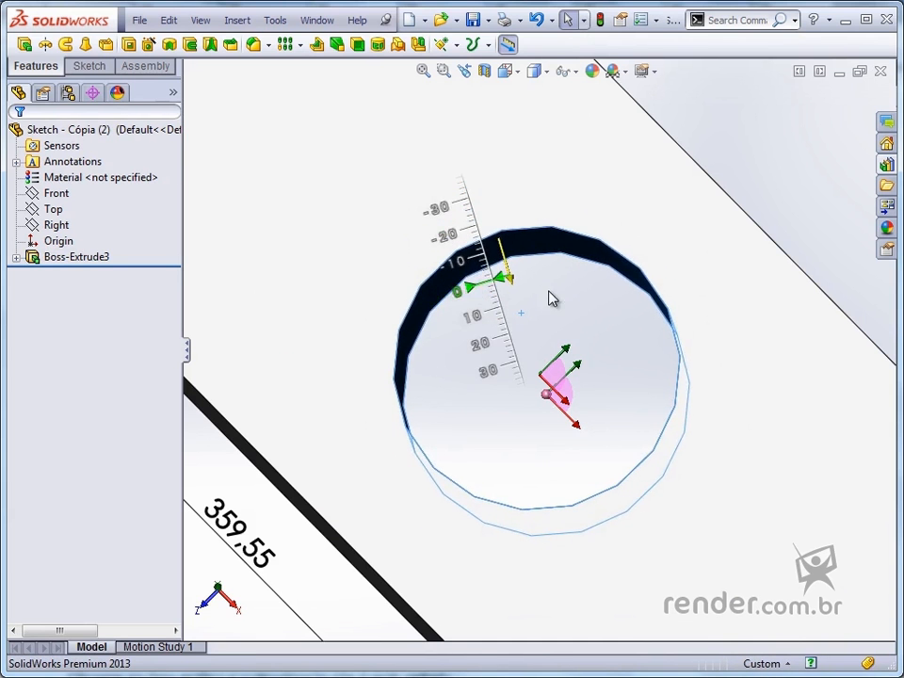
# Step: Sketch two small corner rectangles on the block's top face beside the hole, the second about 23.83 x 23.31 mm, and close the sketch
pyautogui.click(475, 171)
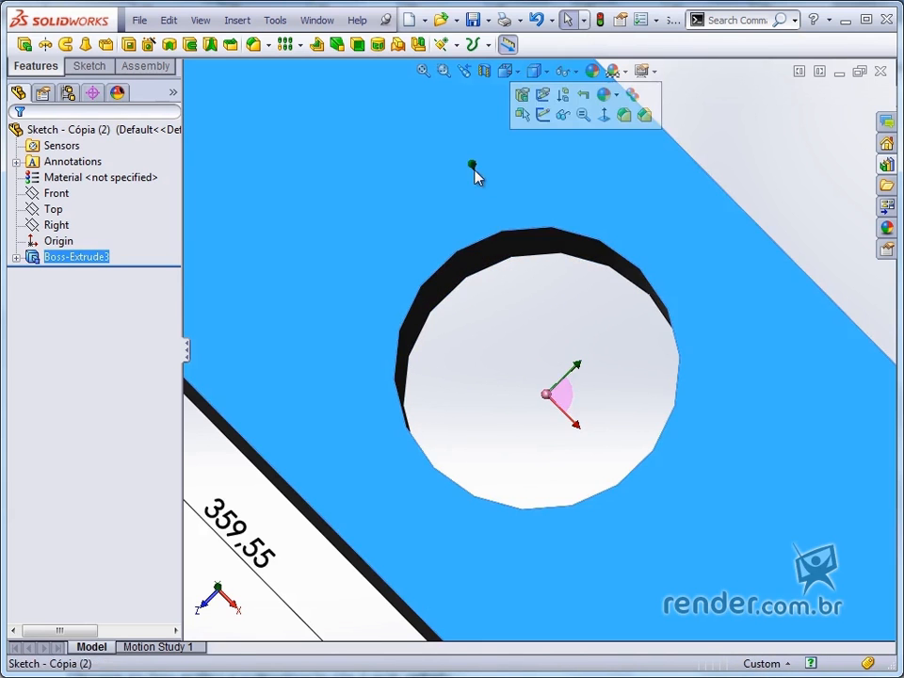
pyautogui.click(542, 116)
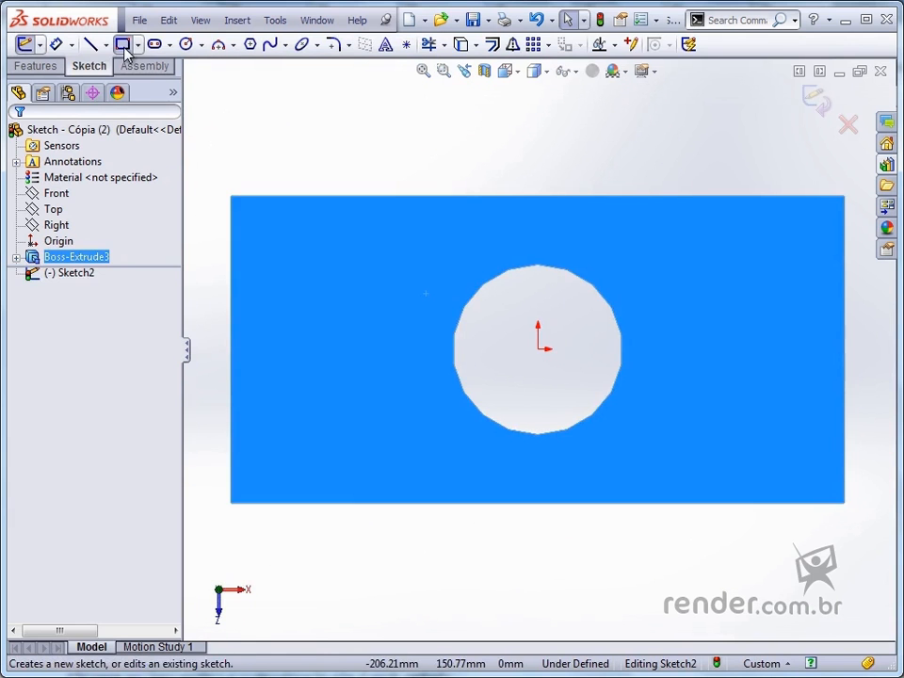
pyautogui.click(122, 44)
pyautogui.click(274, 234)
pyautogui.click(312, 267)
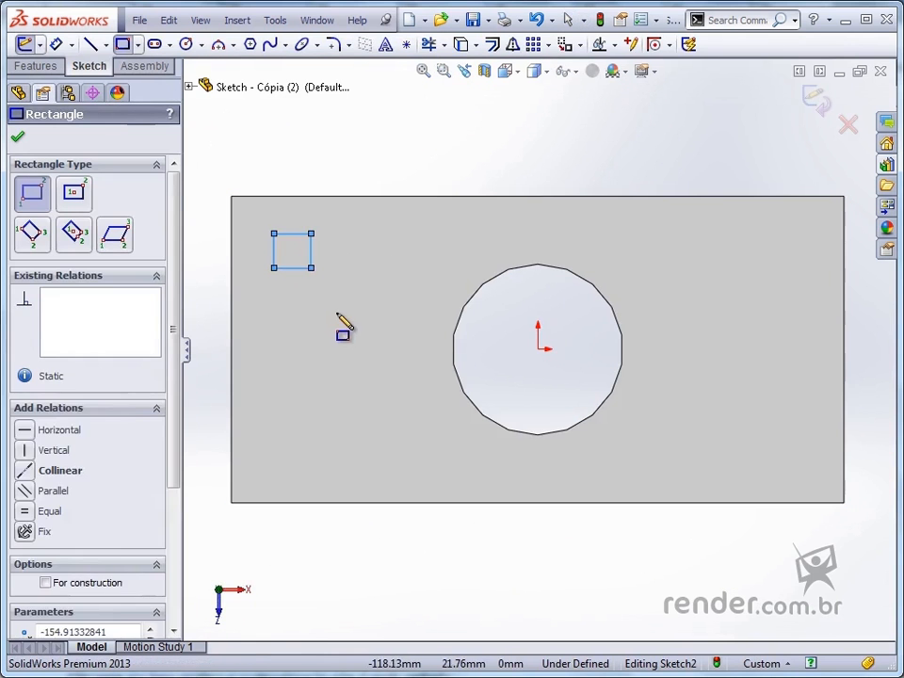
pyautogui.click(332, 310)
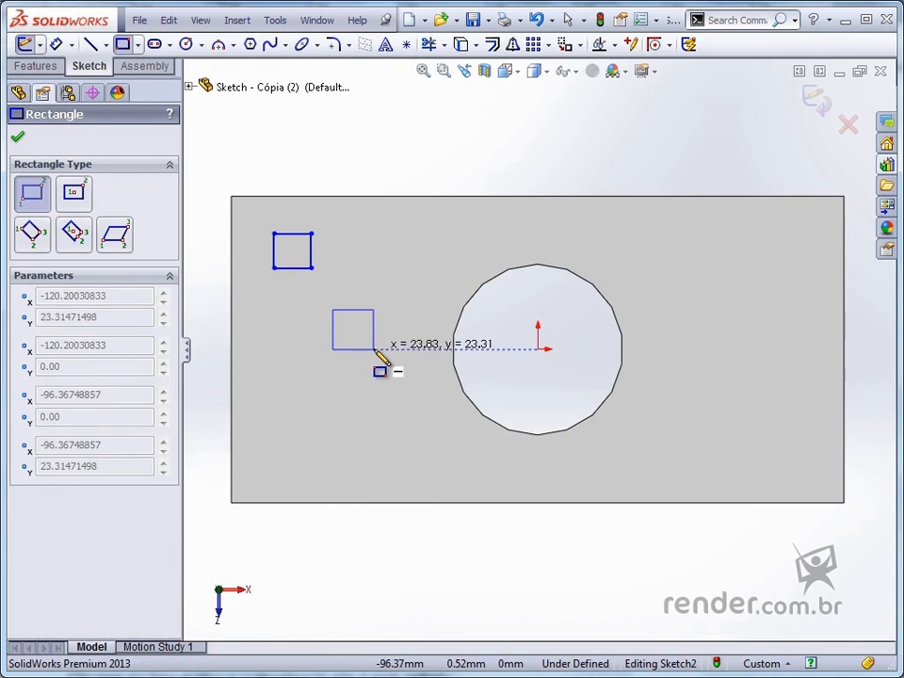
pyautogui.click(375, 349)
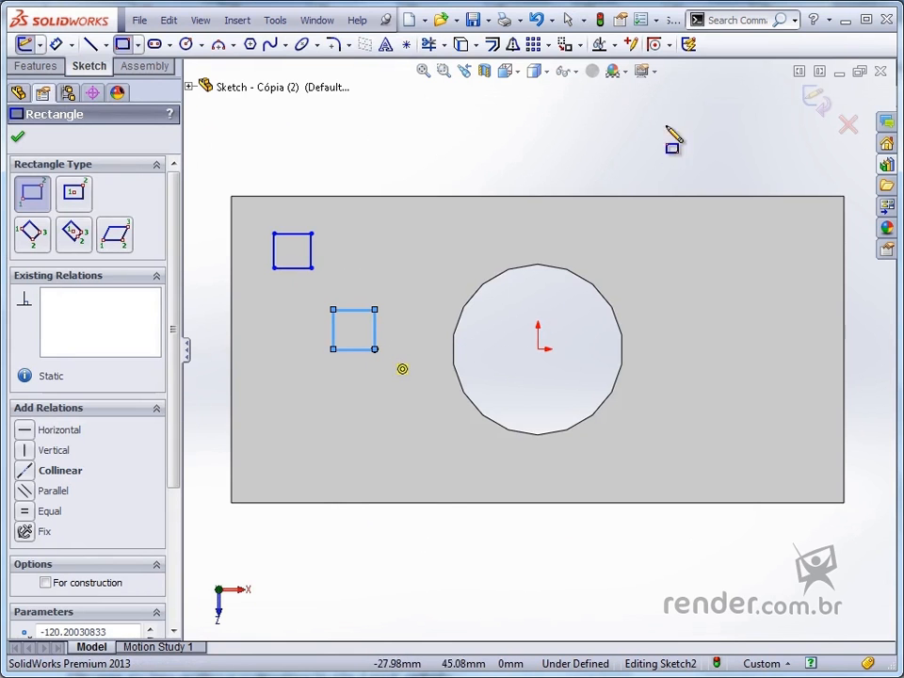
pyautogui.click(817, 106)
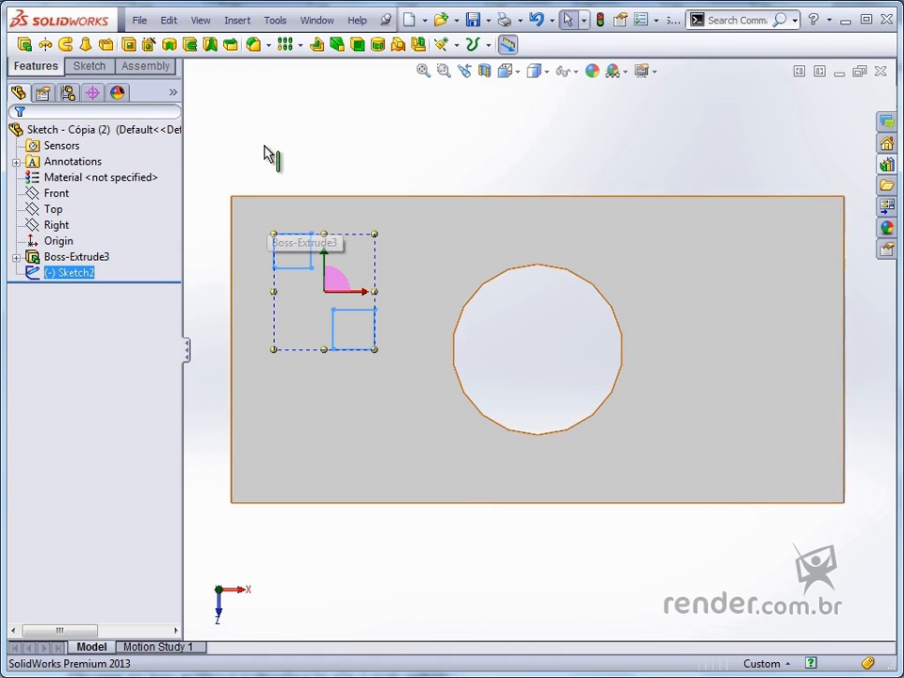
# Step: Scale the two small rectangles together freehand by their shared bounding box until they are noticeably larger, and clear the selection
pyautogui.scroll(2, 187, 250)
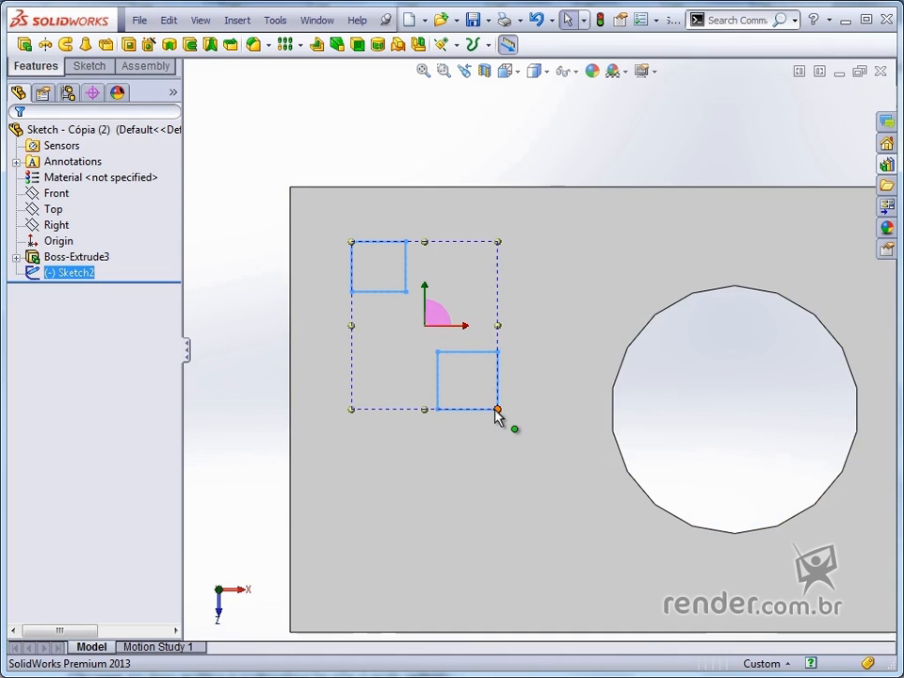
pyautogui.moveTo(498, 414)
pyautogui.mouseDown()
pyautogui.moveTo(664, 528)
pyautogui.moveTo(551, 471)
pyautogui.moveTo(428, 383)
pyautogui.moveTo(486, 475)
pyautogui.mouseUp()
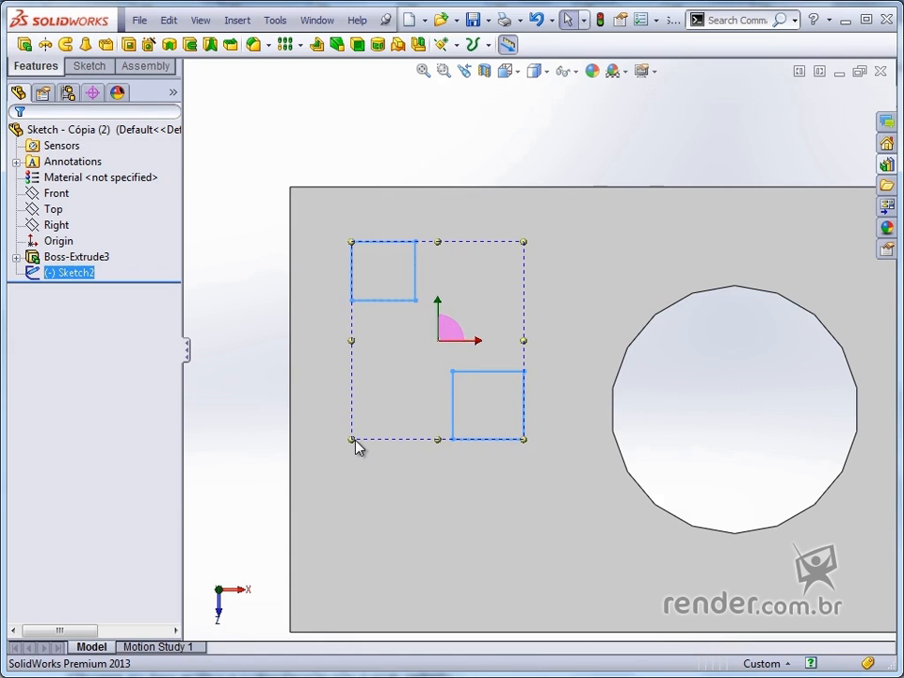
pyautogui.moveTo(353, 446)
pyautogui.mouseDown()
pyautogui.moveTo(342, 498)
pyautogui.moveTo(311, 530)
pyautogui.moveTo(412, 479)
pyautogui.mouseUp()
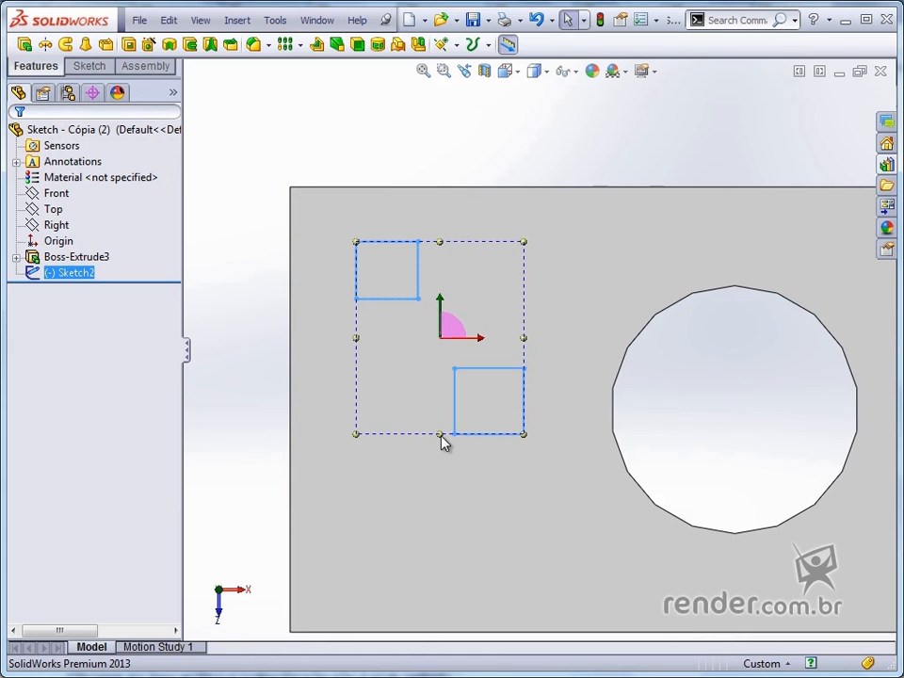
pyautogui.moveTo(443, 443)
pyautogui.mouseDown()
pyautogui.moveTo(452, 545)
pyautogui.moveTo(453, 470)
pyautogui.mouseUp()
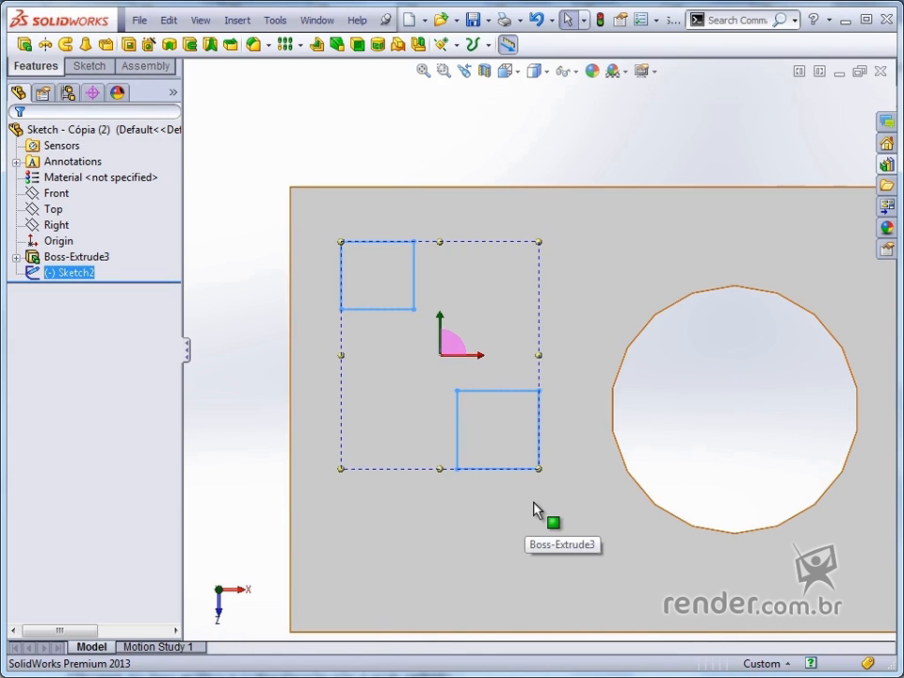
pyautogui.click(252, 376)
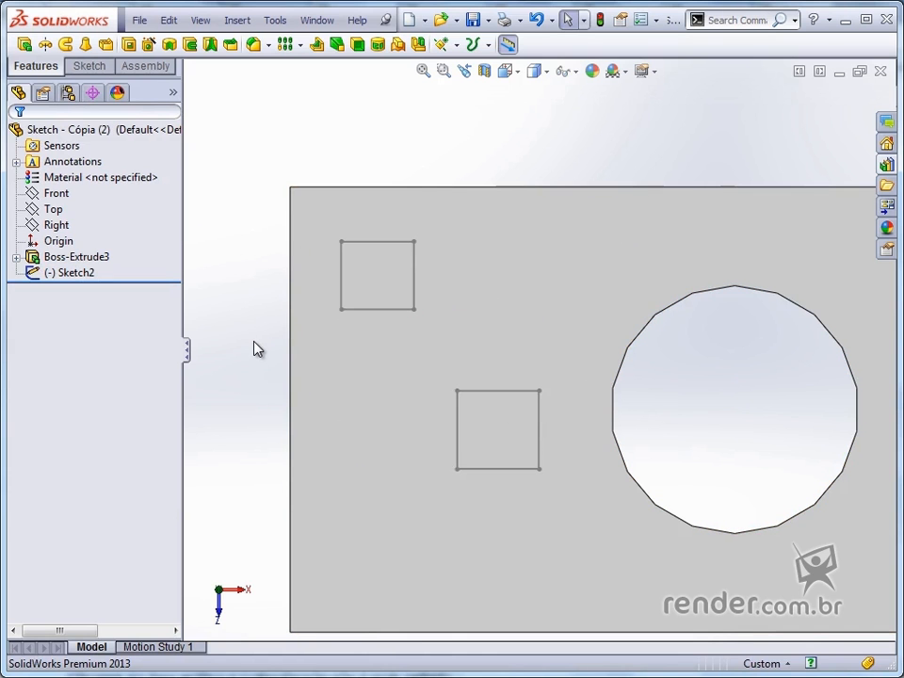
# Step: Pull the two small rectangles into and out of the block with Instant3D, finishing with them as rectangular cuts
pyautogui.click(376, 244)
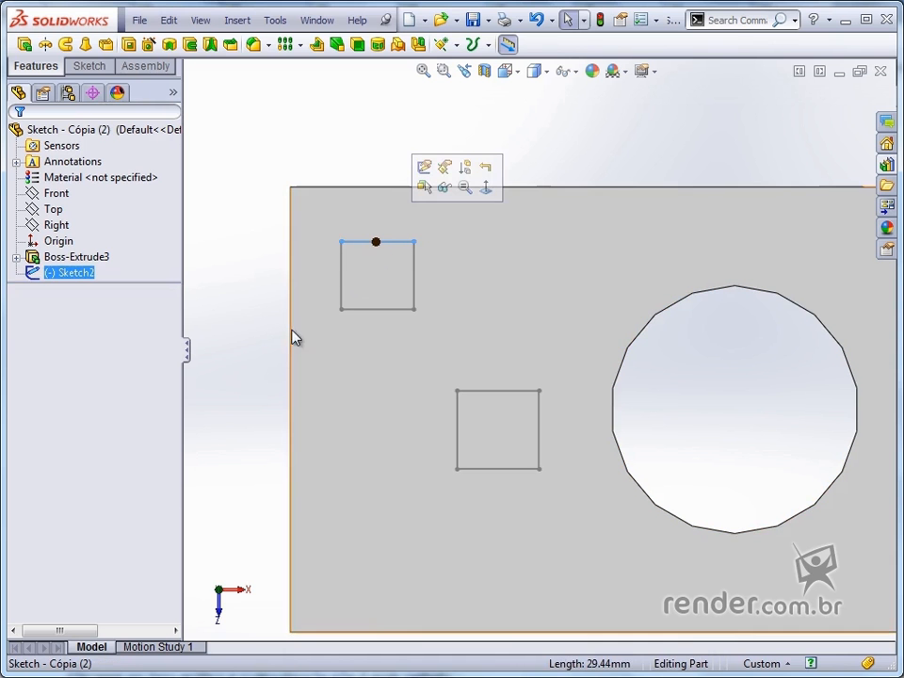
pyautogui.moveTo(338, 244); pyautogui.dragTo(364, 208, button='middle')
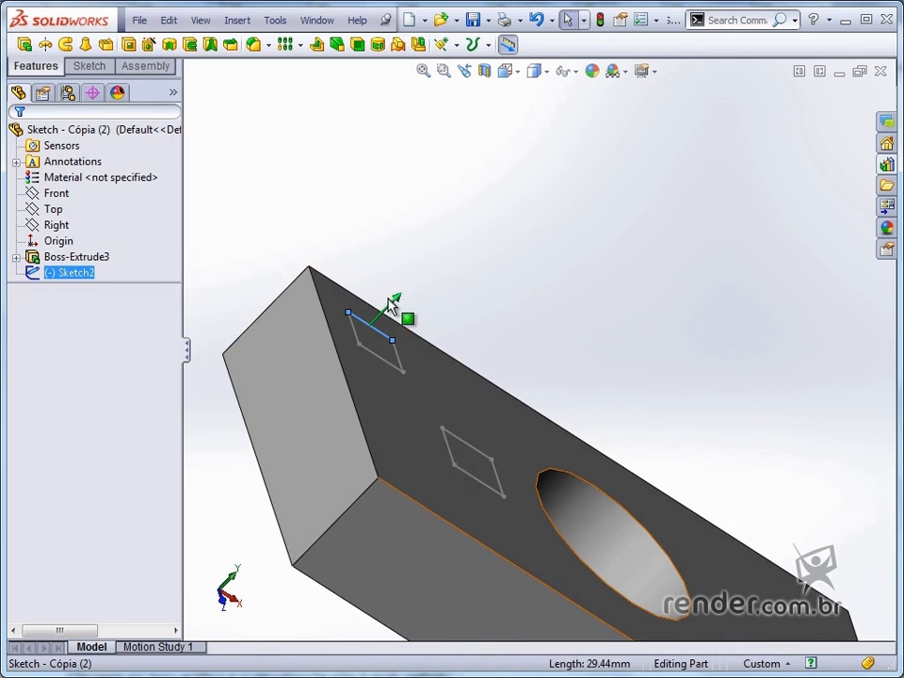
pyautogui.moveTo(389, 312); pyautogui.dragTo(230, 454)
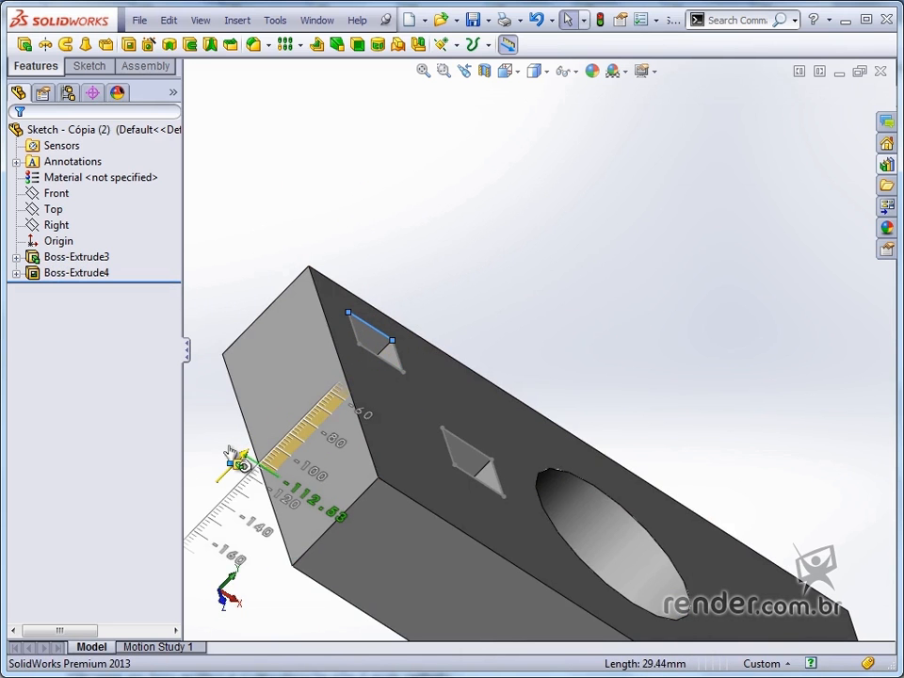
pyautogui.moveTo(230, 453); pyautogui.dragTo(563, 256)
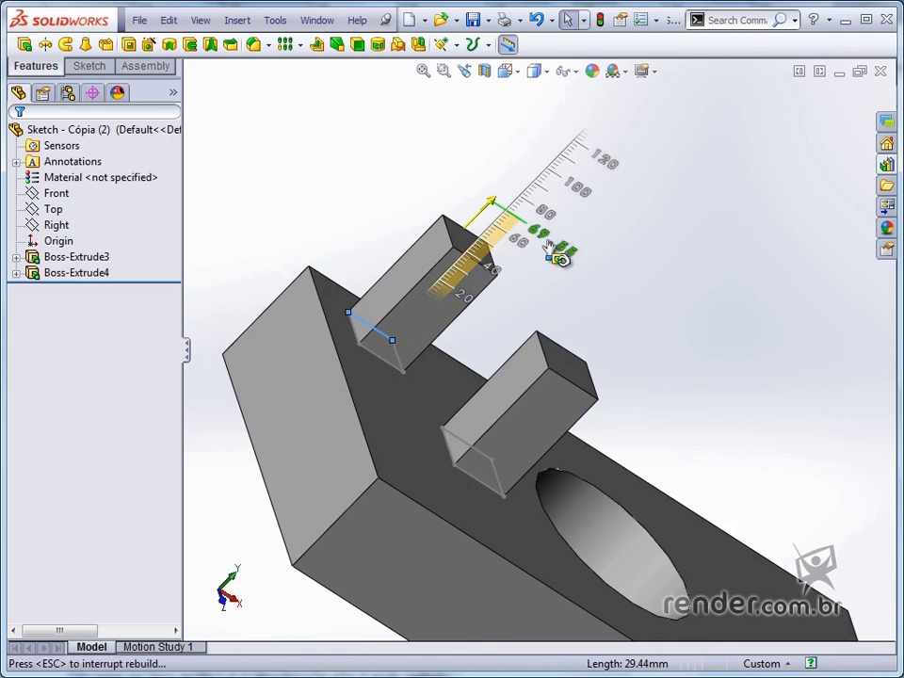
pyautogui.moveTo(388, 358); pyautogui.dragTo(274, 450)
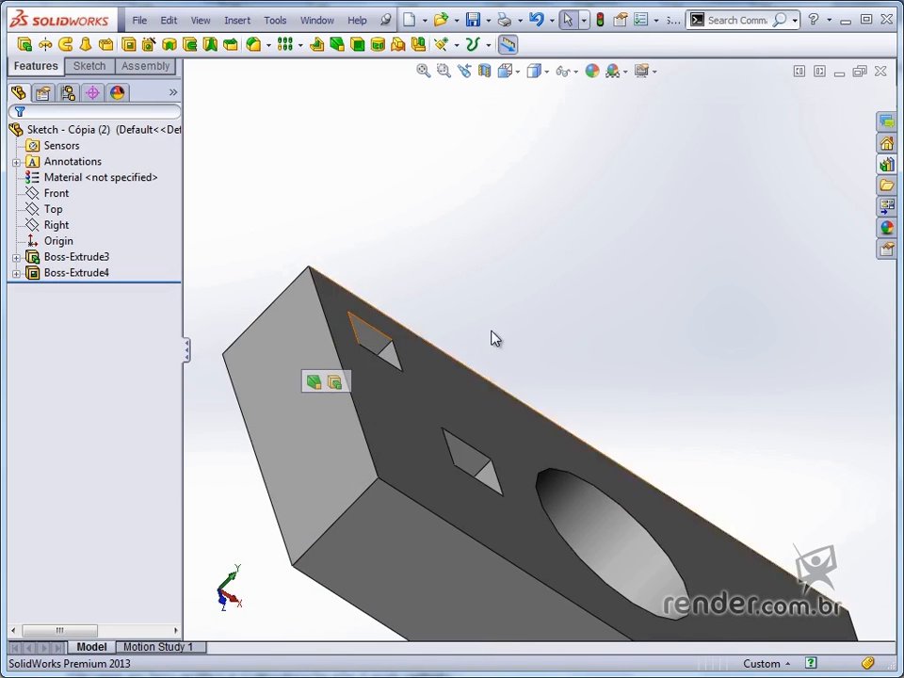
# Step: Inspect the two rectangular cuts, undo them back to the bare sketch and show the part in isometric view
pyautogui.moveTo(486, 319); pyautogui.dragTo(426, 382, button='middle')
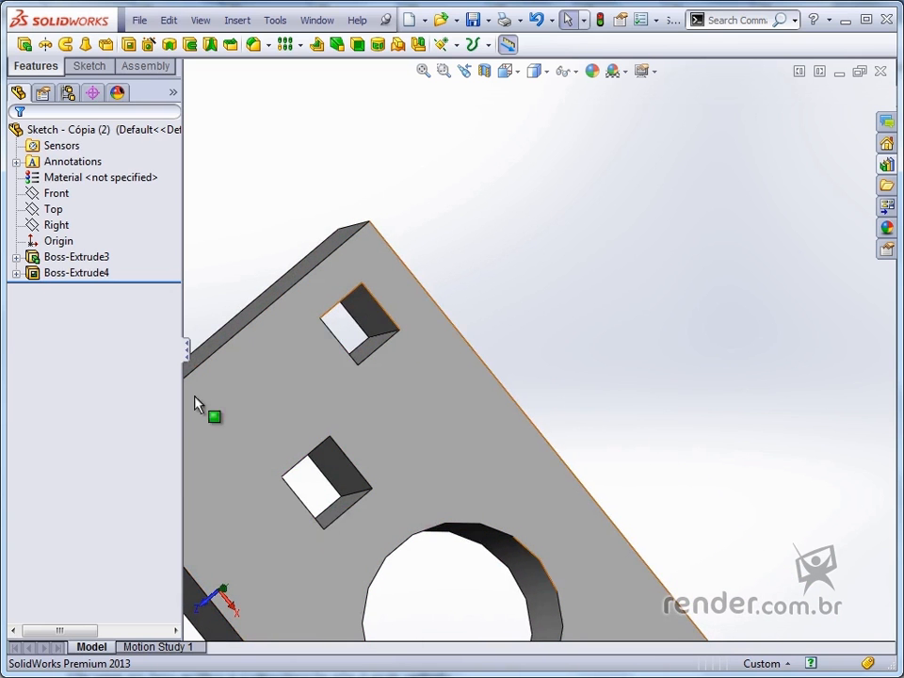
pyautogui.hotkey('ctrl', '7')
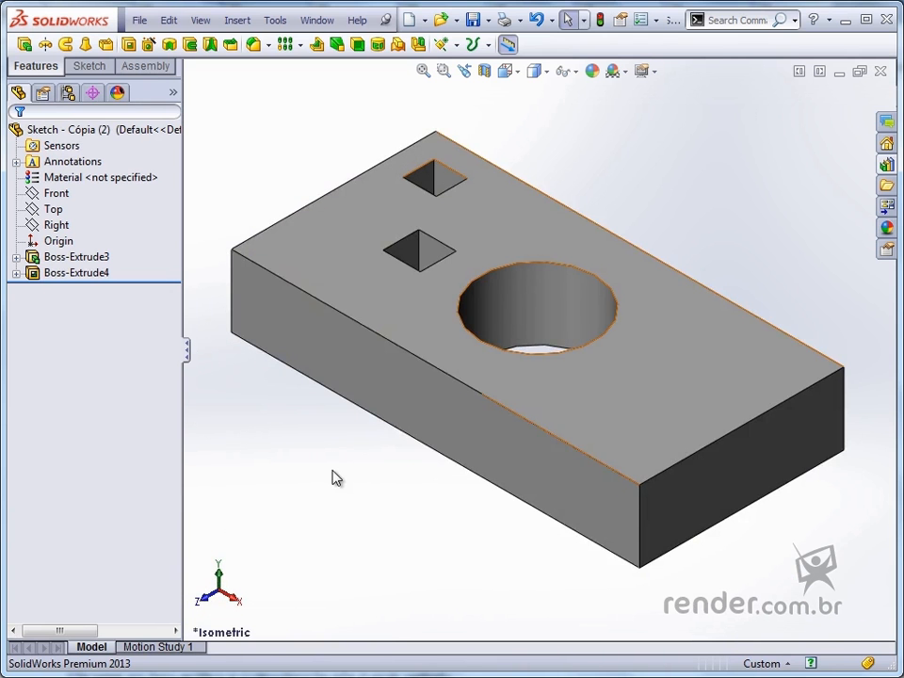
pyautogui.hotkey('ctrl', 'z')
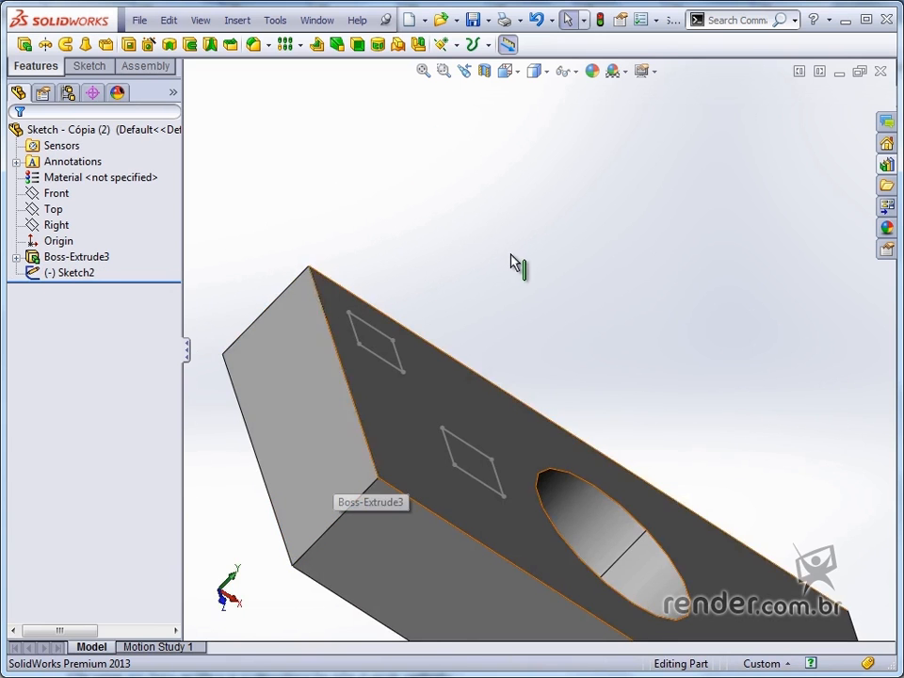
pyautogui.hotkey('ctrl', '7')
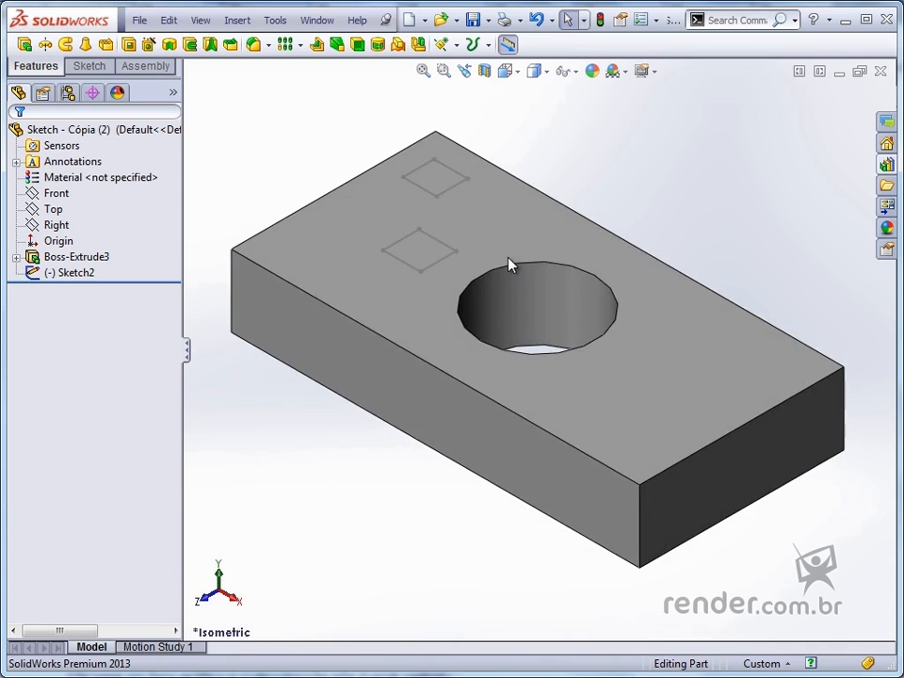